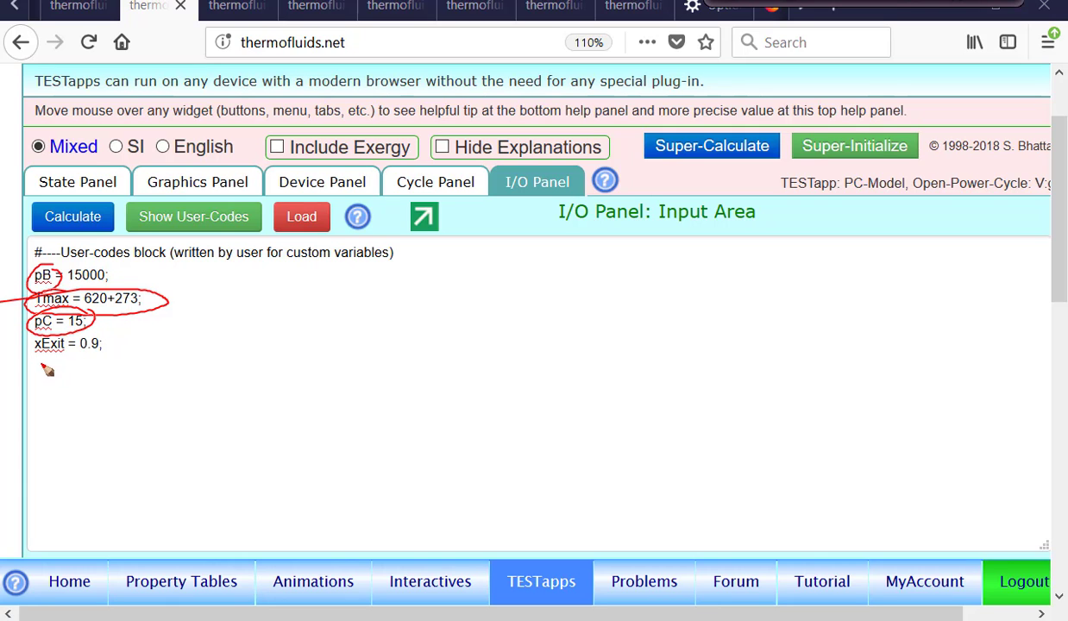
mouse_move(118, 338)
mouse_down()
mouse_move(94, 331)
mouse_move(90, 376)
mouse_move(122, 349)
mouse_up()
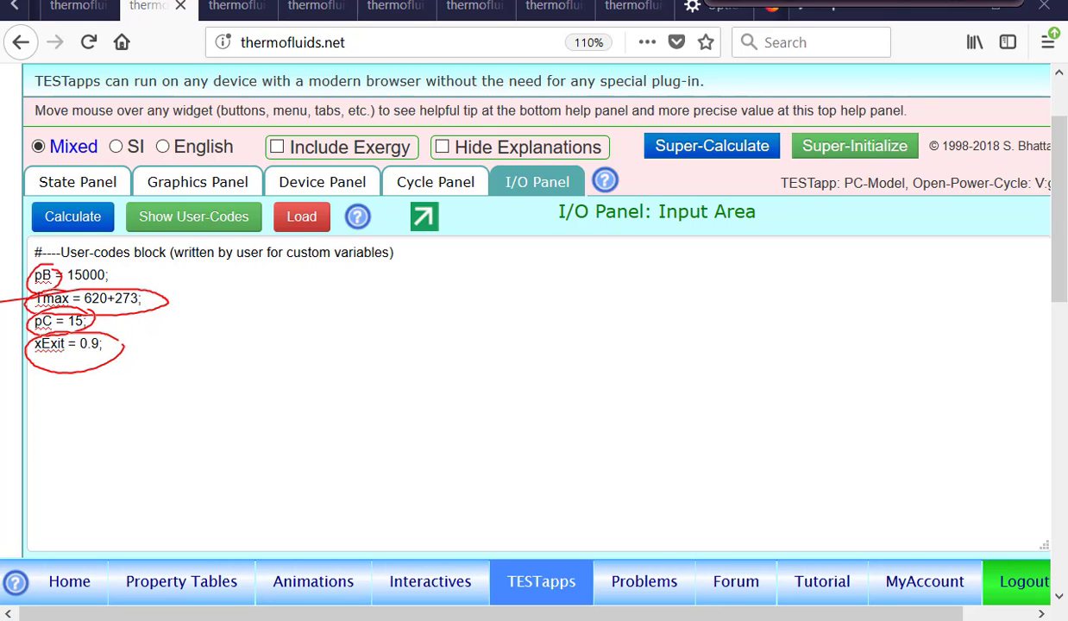
click(828, 2)
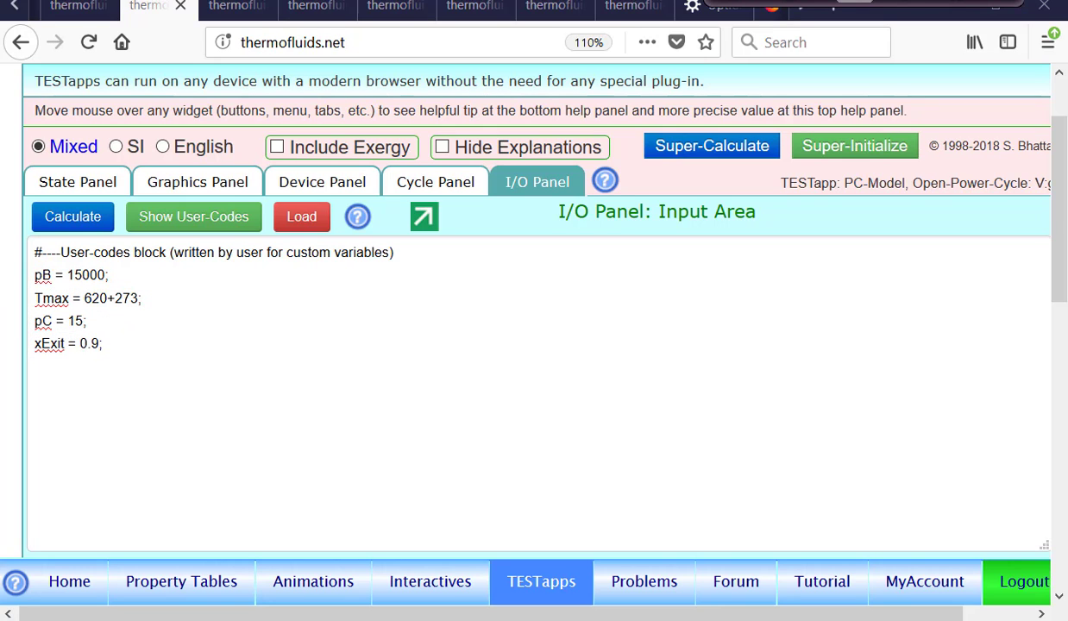
Show State-1 among the calculated states and examine its specified pressure p1, quality x1 and mass flow rate mdot1
click(80, 183)
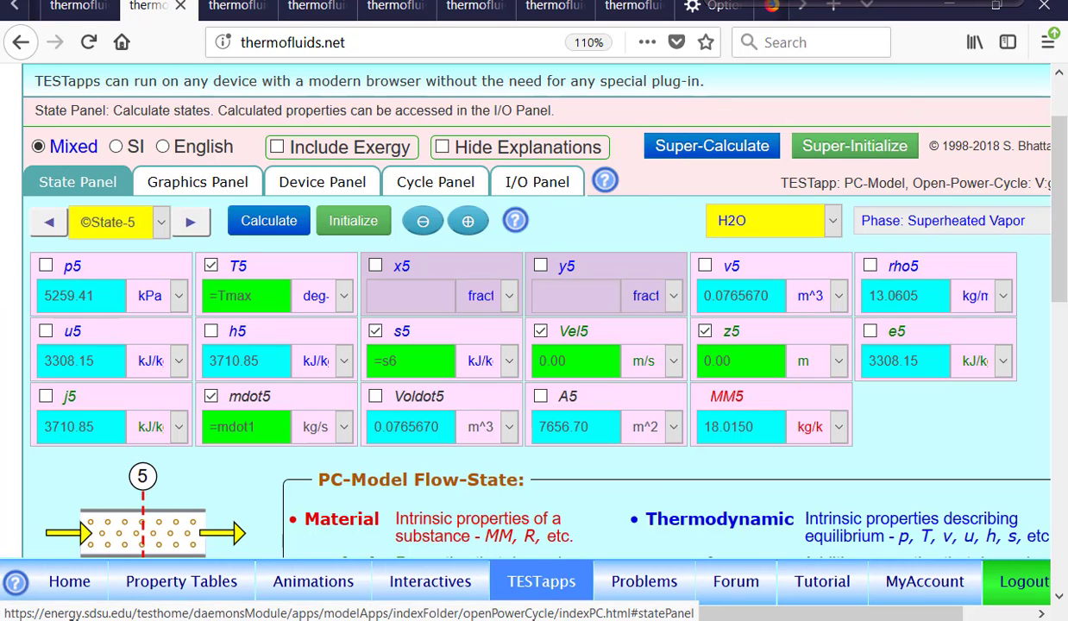
click(146, 222)
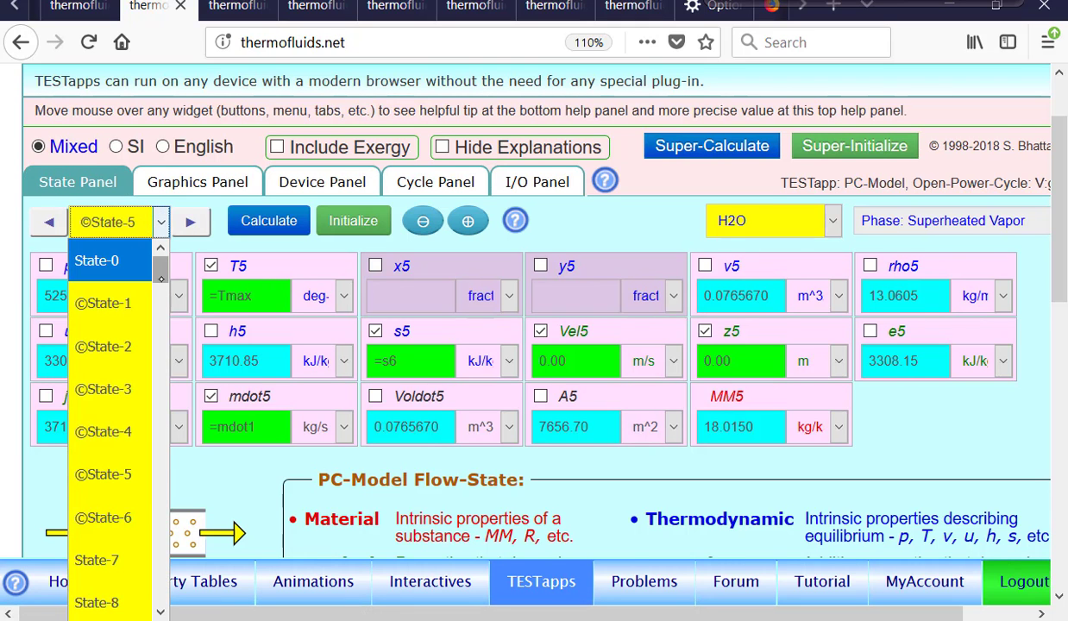
scroll(154, 252, down, 1)
click(125, 304)
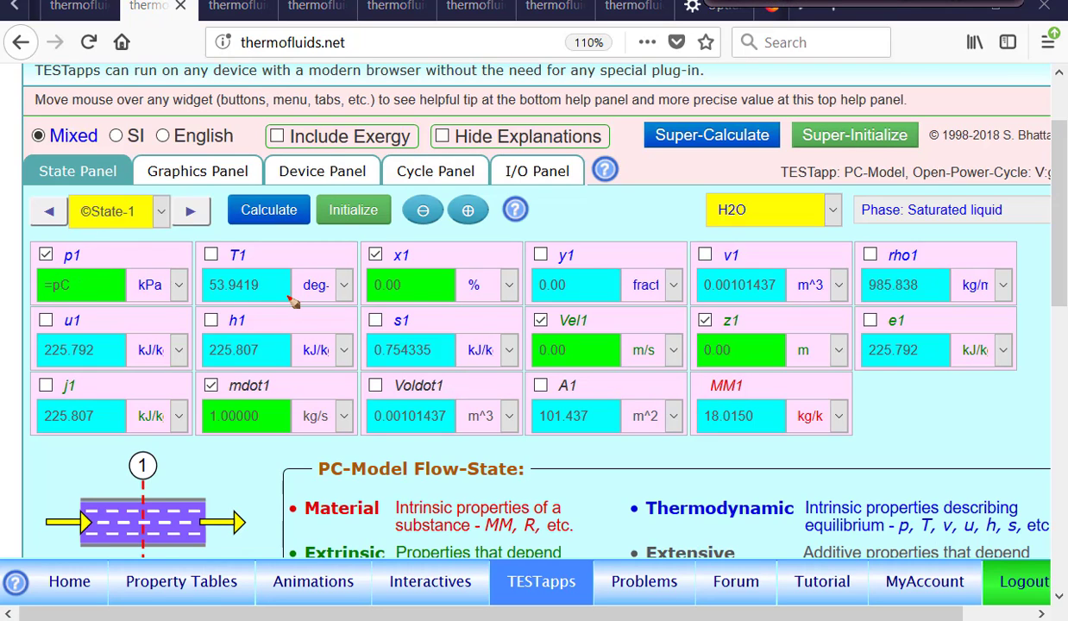
drag(371, 250, 399, 253)
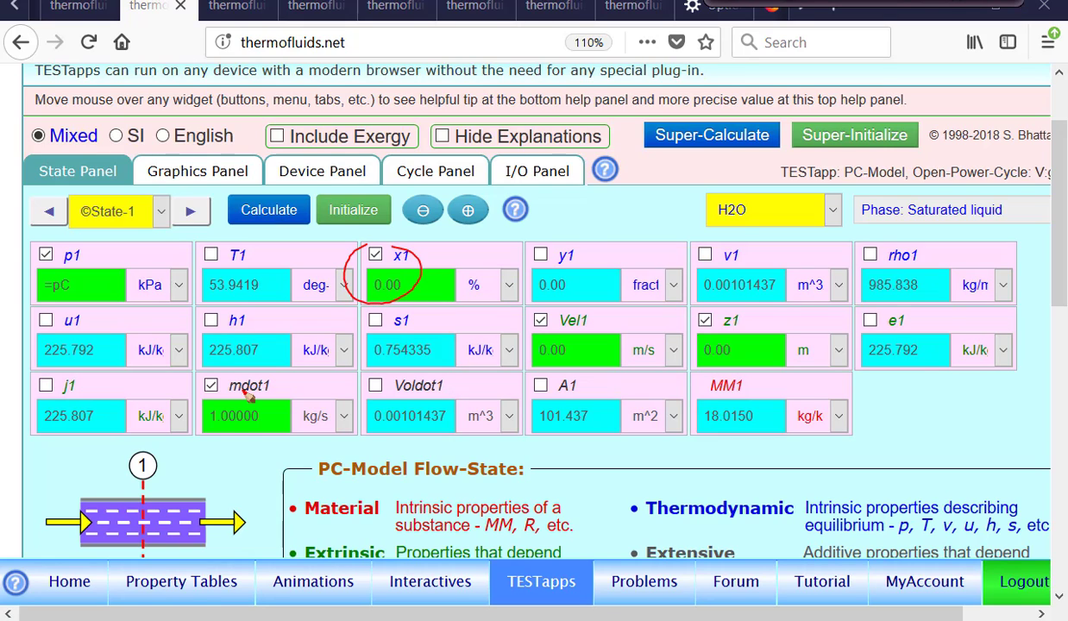
mouse_move(228, 364)
mouse_down()
mouse_move(210, 433)
mouse_move(233, 373)
mouse_up()
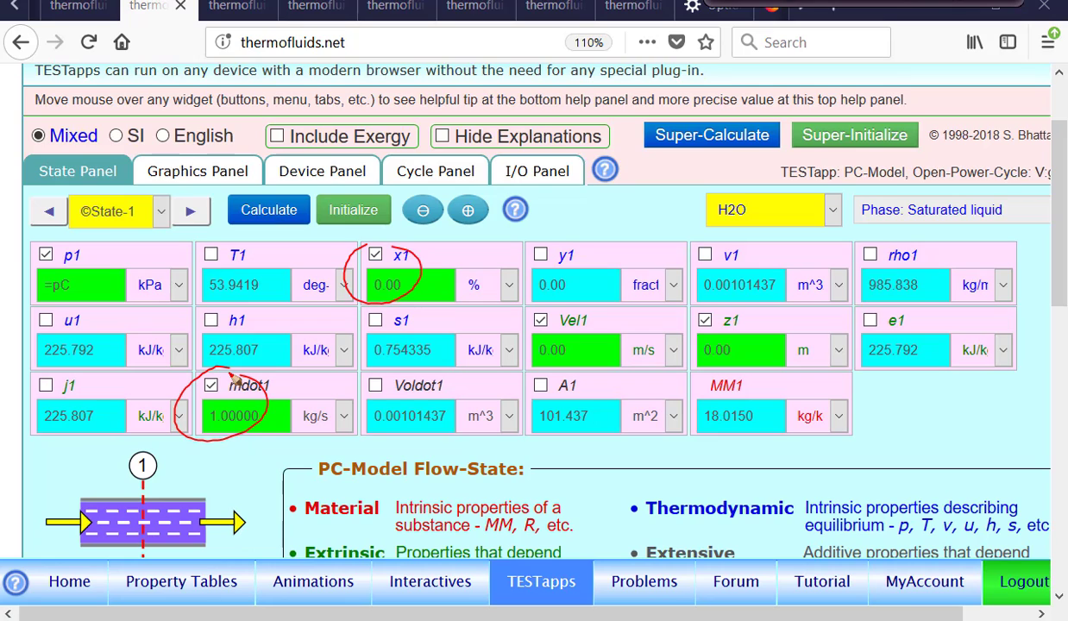
mouse_move(60, 241)
mouse_down()
mouse_move(28, 259)
mouse_move(57, 251)
mouse_up()
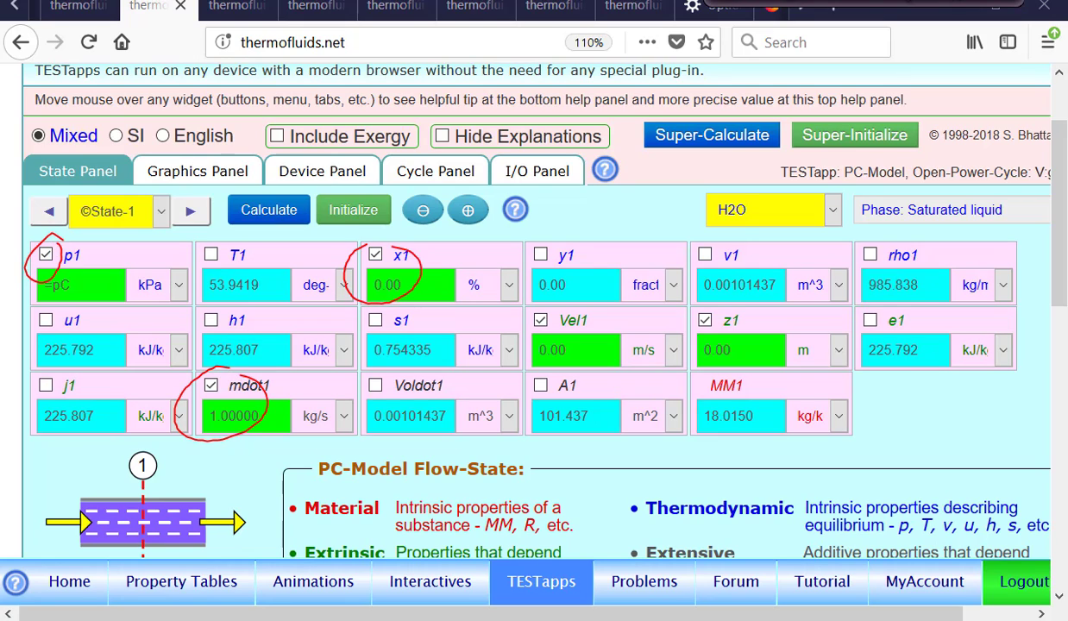
key(Escape)
Advance to State-2 and examine how its pressure p2, entropy s2 and mass flow rate mdot2 are specified
click(192, 213)
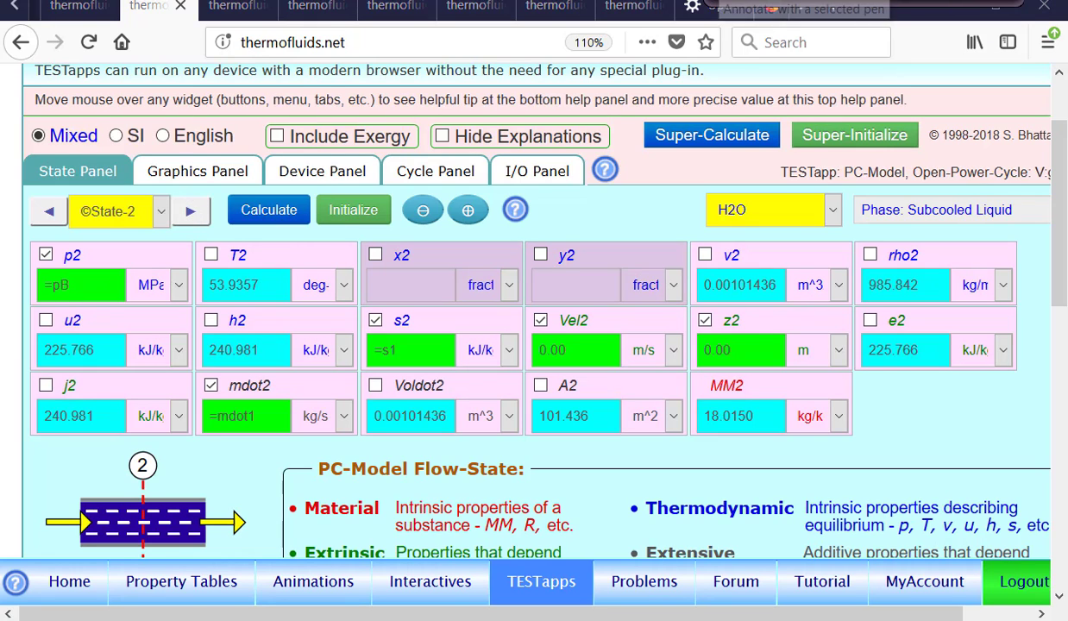
click(729, 4)
drag(60, 235, 64, 248)
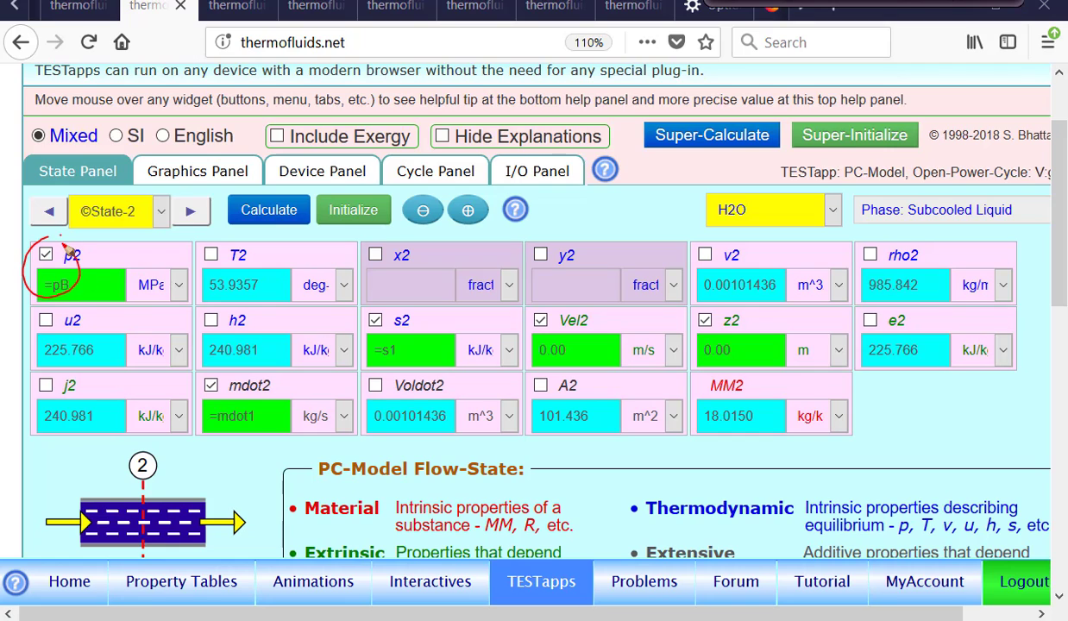
mouse_move(350, 302)
mouse_down()
mouse_move(406, 338)
mouse_move(354, 307)
mouse_up()
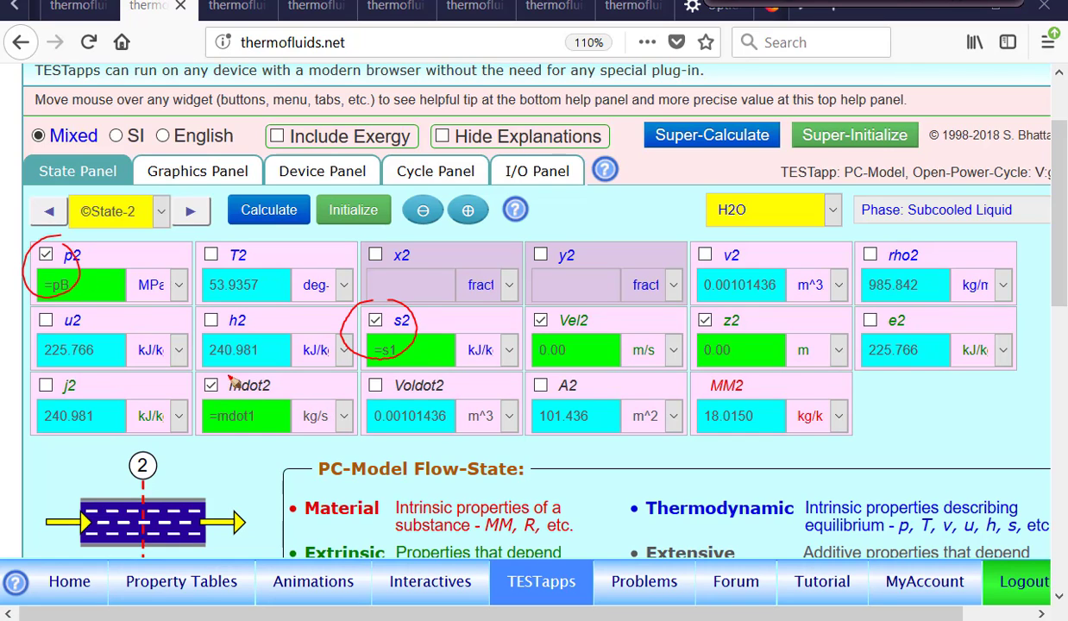
drag(222, 369, 238, 413)
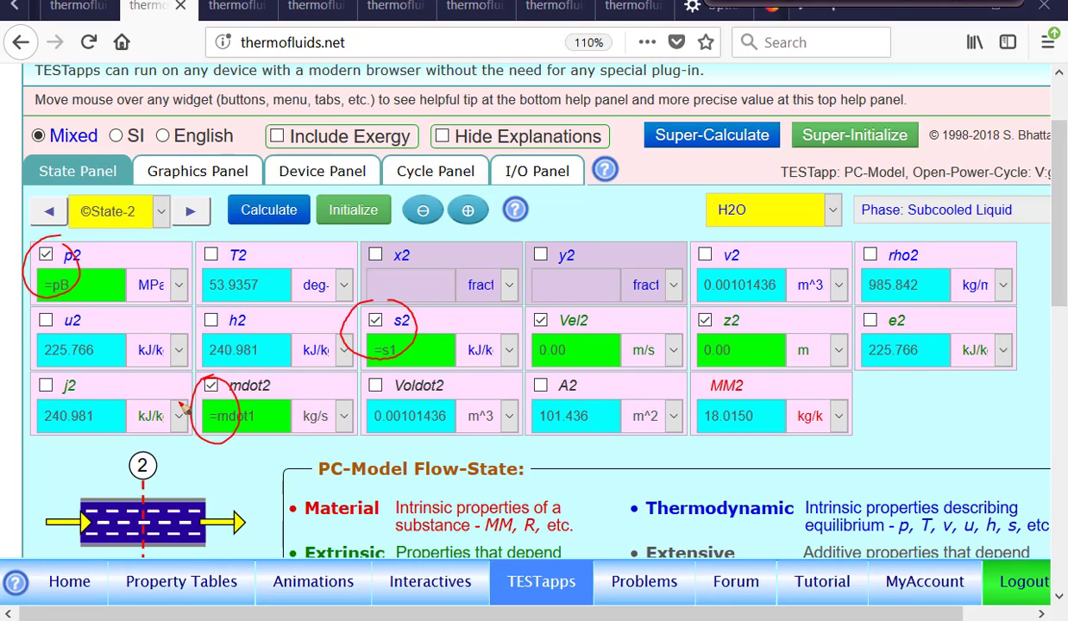
click(839, 2)
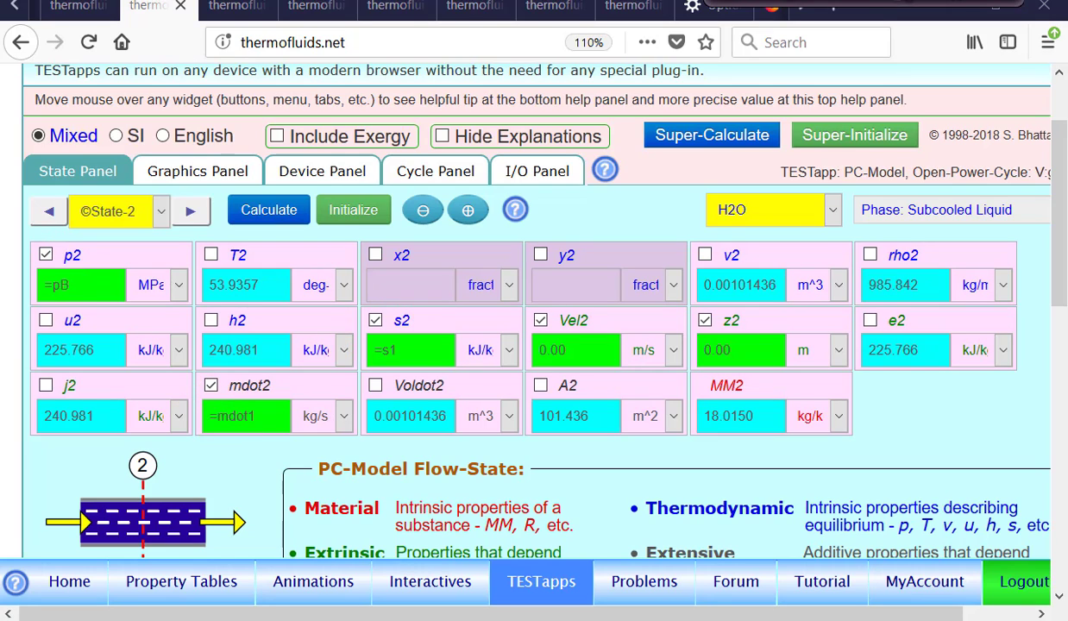
Advance to State-3 and examine the inputs specifying its temperature T3 and pressure p3
click(185, 215)
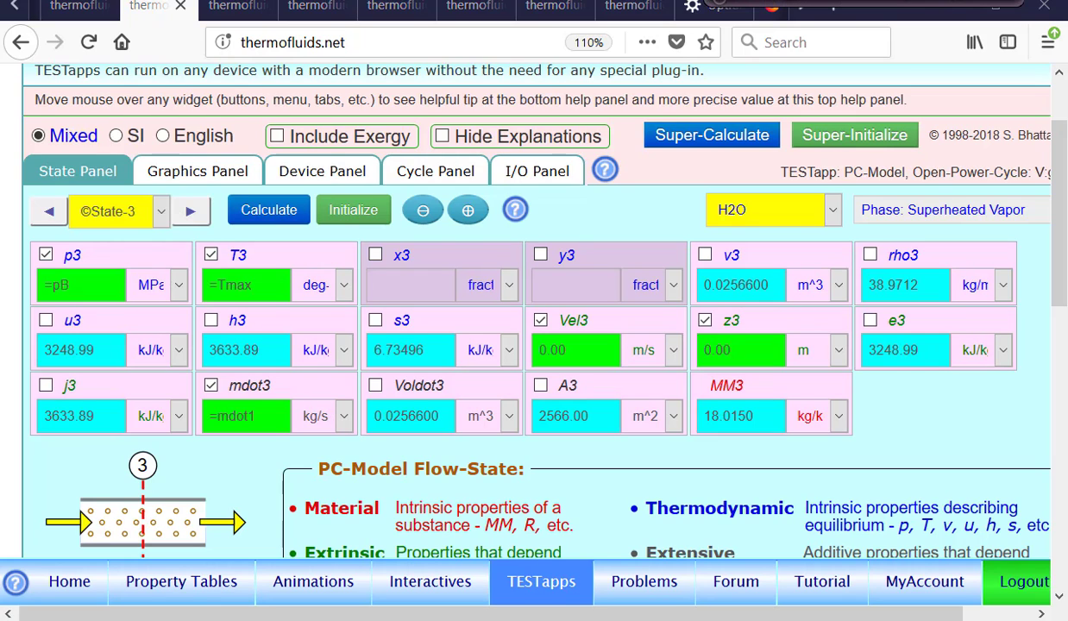
mouse_move(222, 240)
mouse_down()
mouse_move(212, 275)
mouse_move(222, 241)
mouse_up()
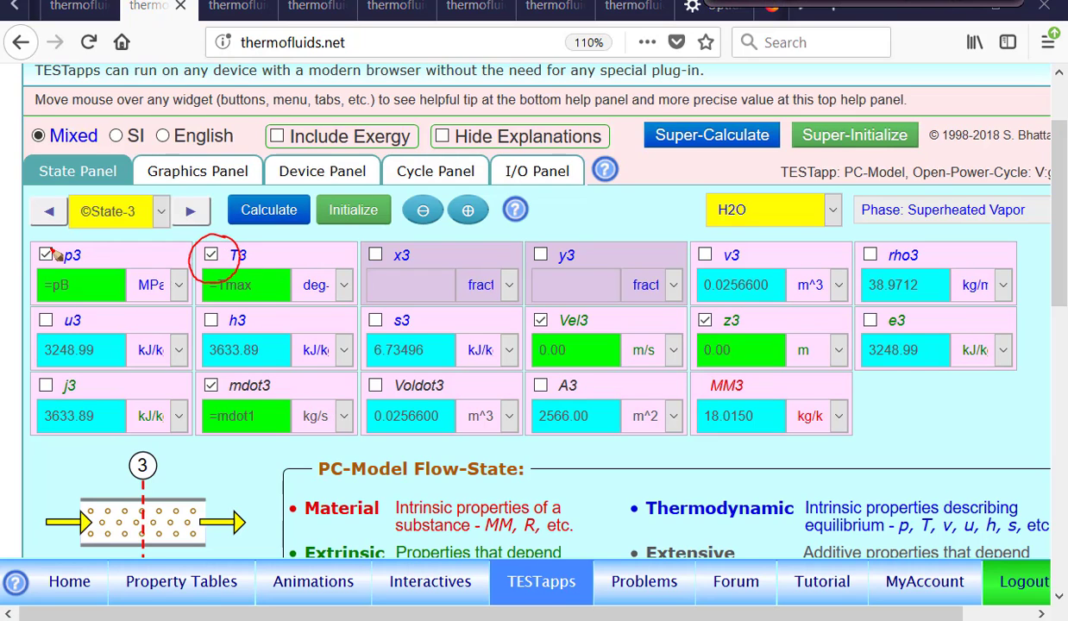
mouse_move(58, 241)
mouse_down()
mouse_move(80, 263)
mouse_move(60, 245)
mouse_up()
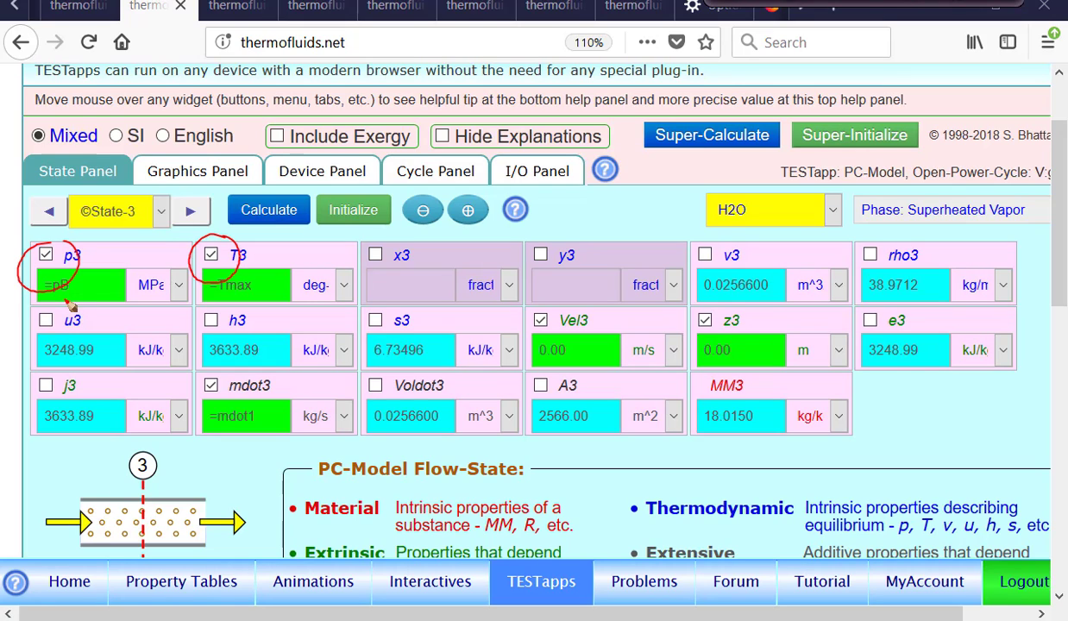
click(831, 2)
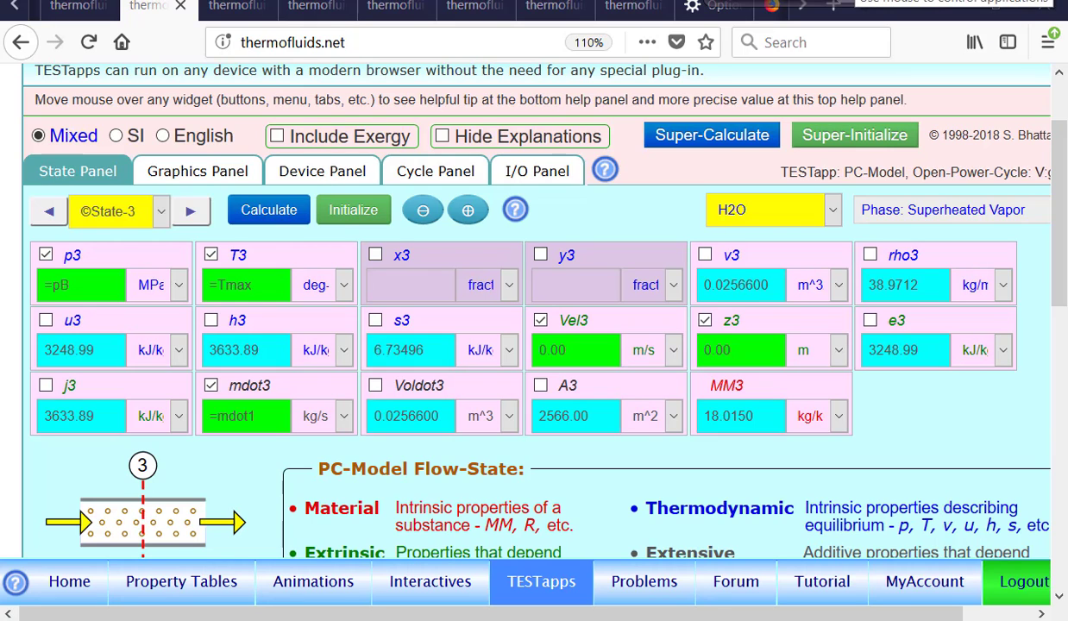
Show the T-s plot of the calculated states and draw the constant-pressure curve through State-1
click(215, 171)
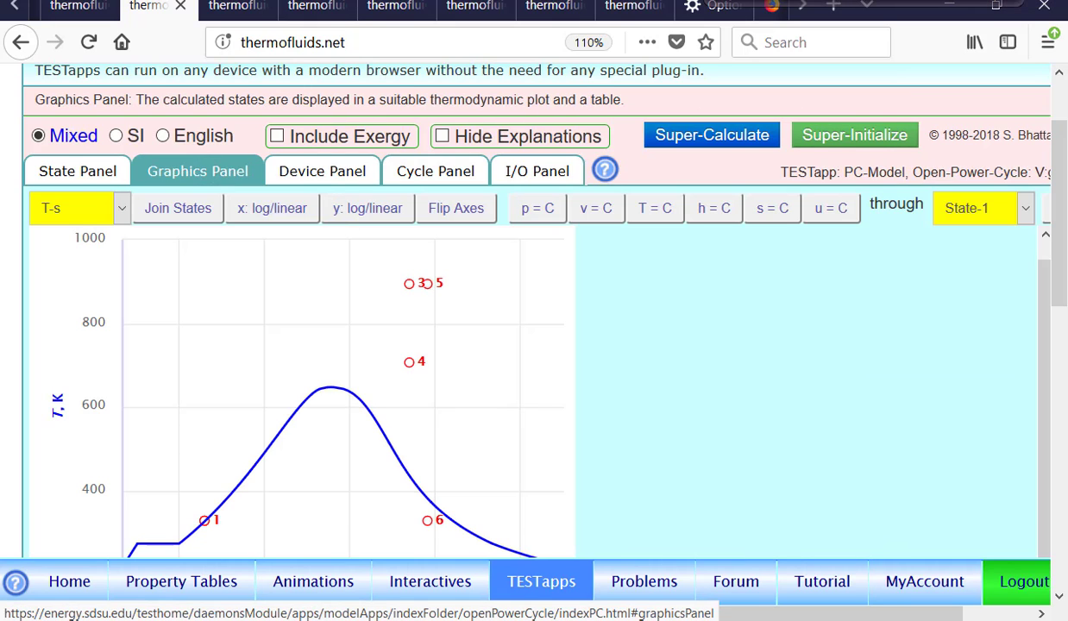
click(971, 207)
click(835, 274)
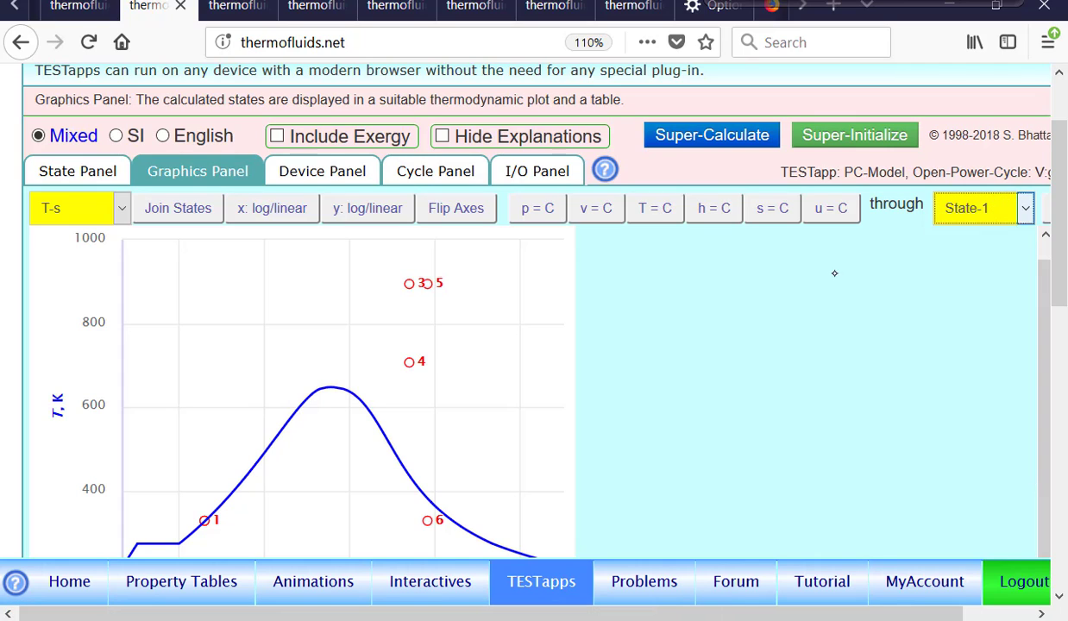
click(530, 227)
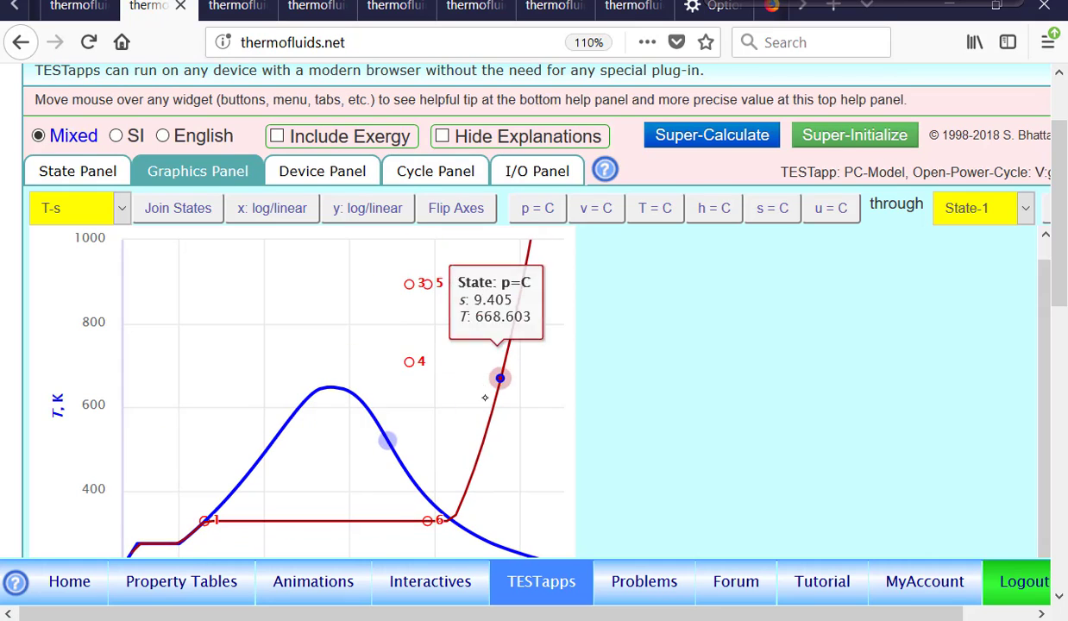
Add the constant-pressure curve through State-2 to the T-s plot and trace it towards State-3
click(989, 209)
click(958, 288)
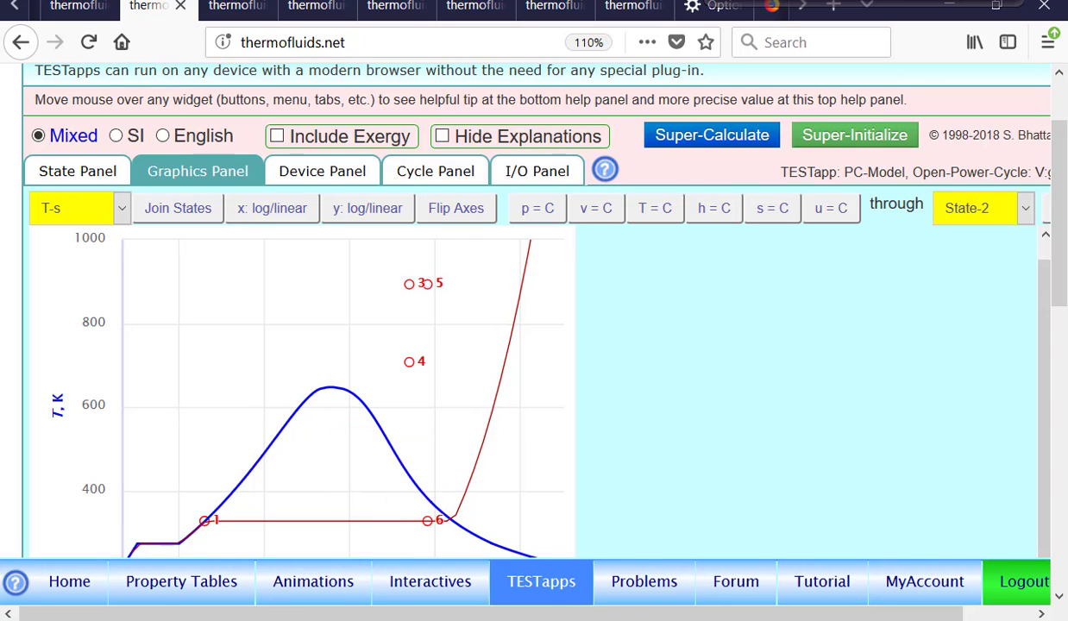
click(546, 210)
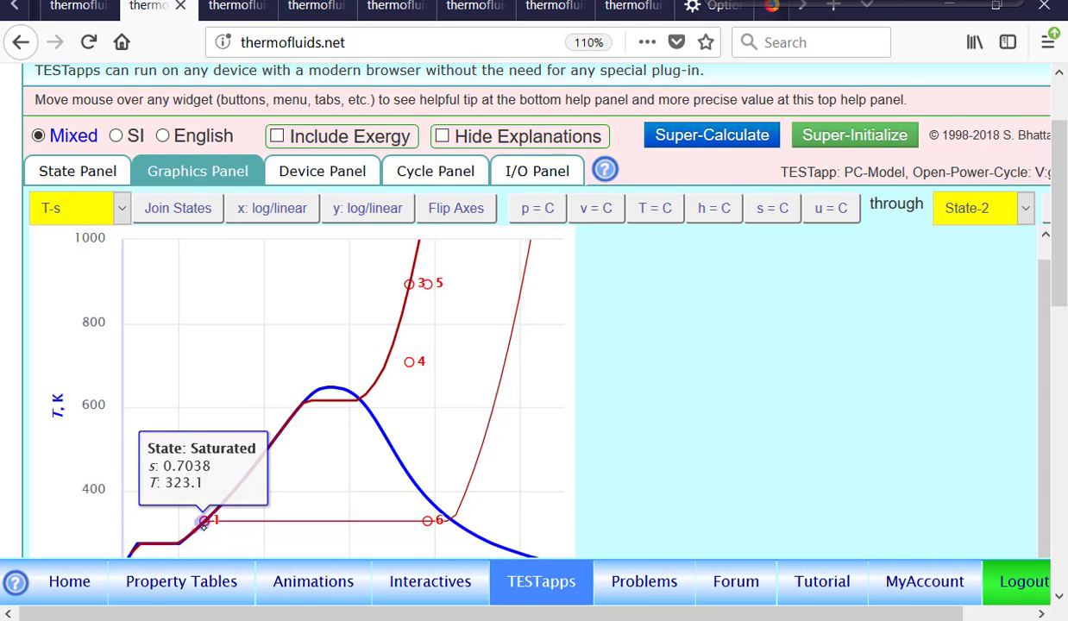
mouse_move(204, 529)
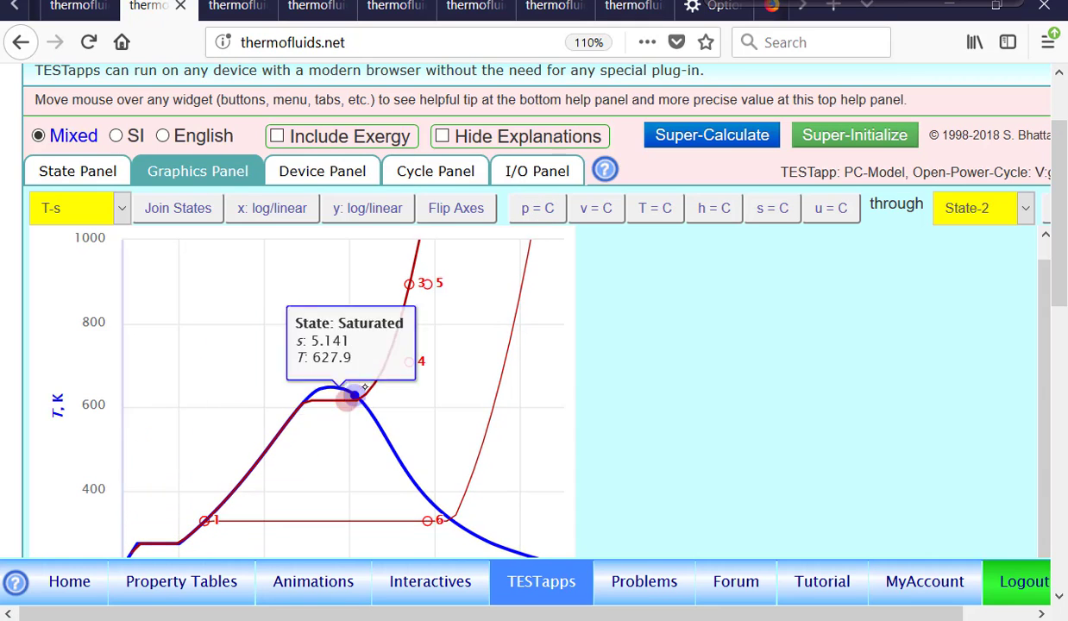
mouse_move(429, 285)
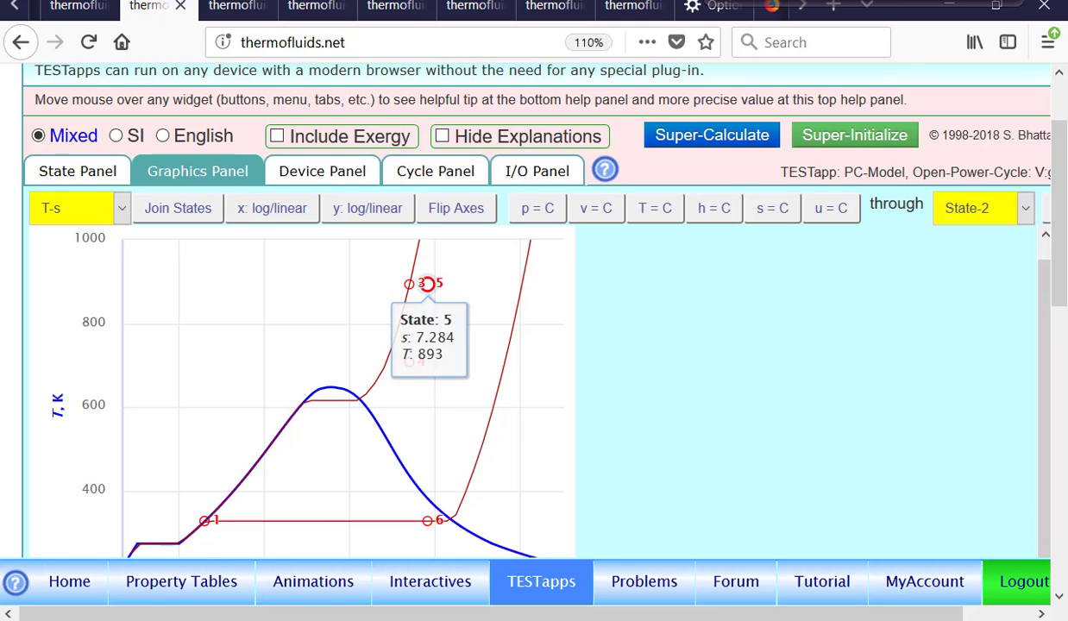
Return to the calculated states, show State-4 and examine how p4, s4 and mdot4 are specified
click(74, 171)
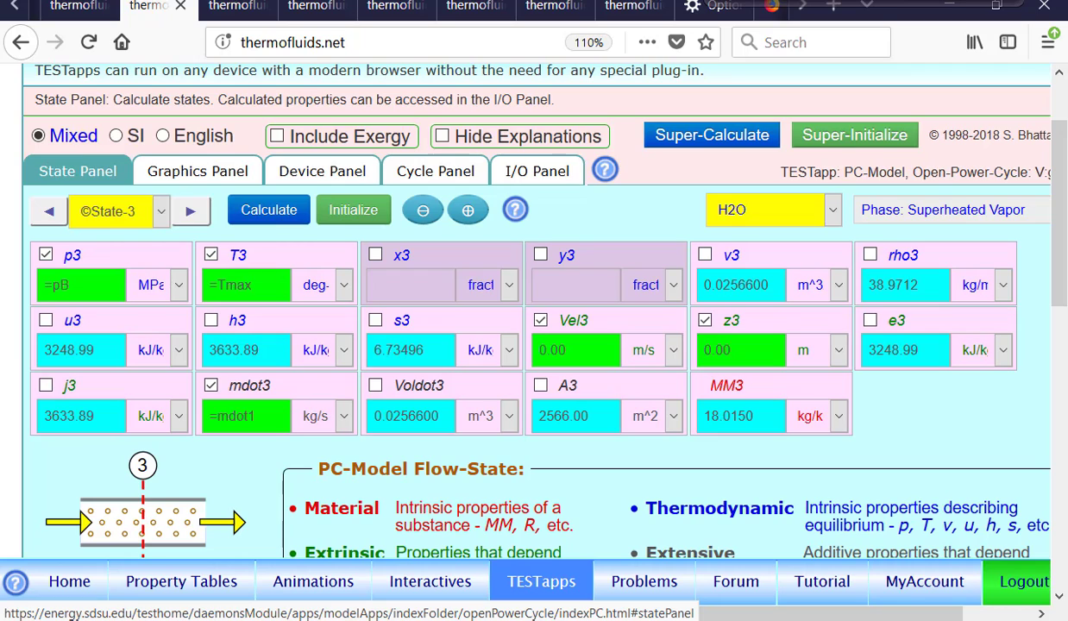
click(191, 213)
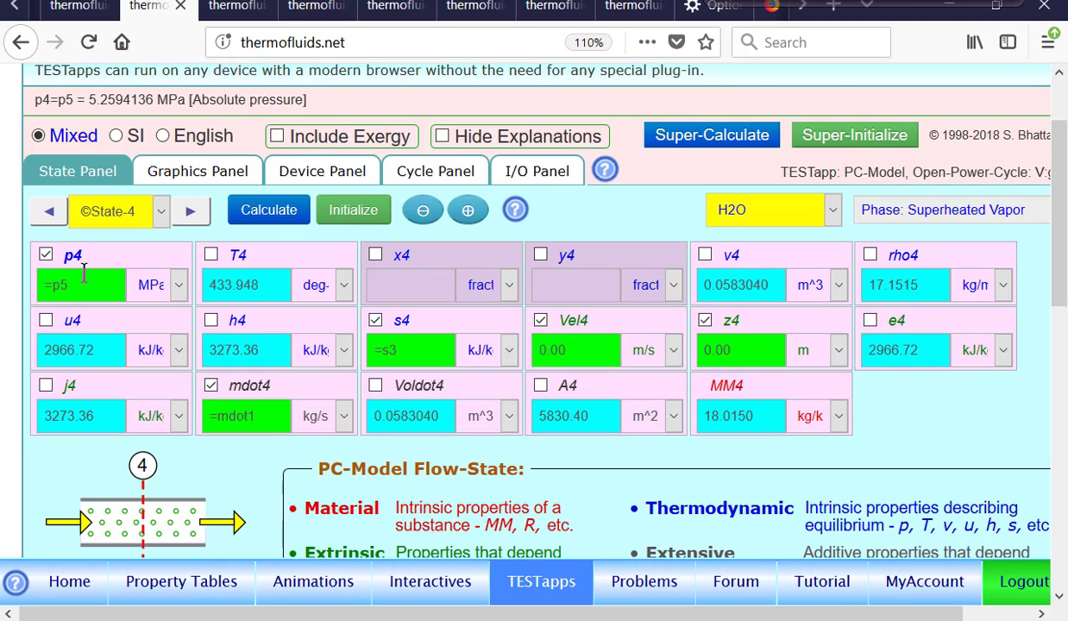
click(713, 2)
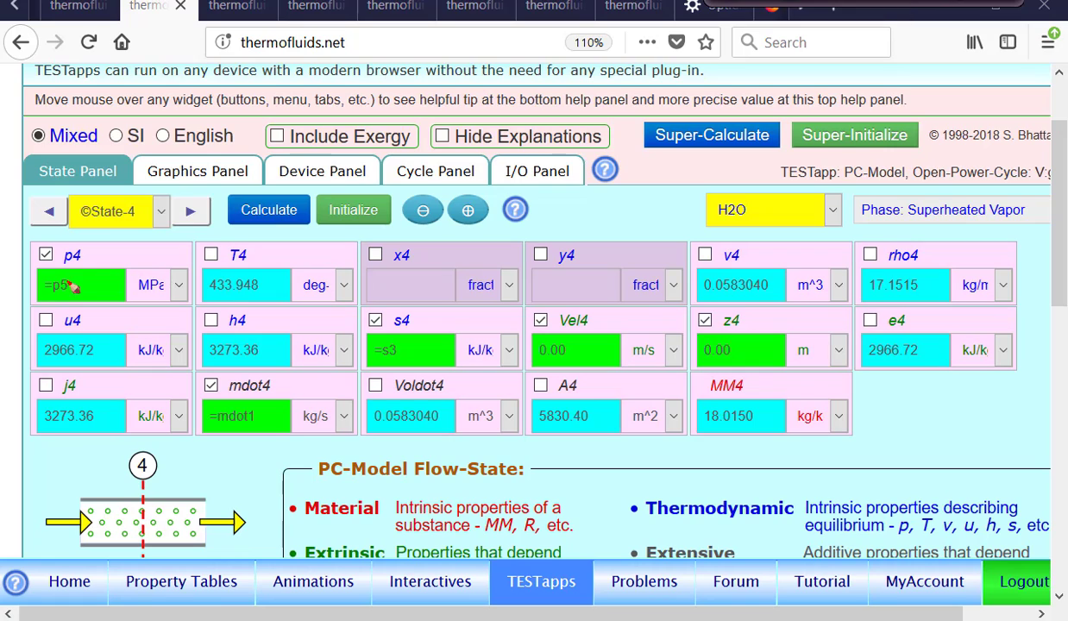
mouse_move(61, 238)
mouse_down()
mouse_move(82, 302)
mouse_move(62, 244)
mouse_up()
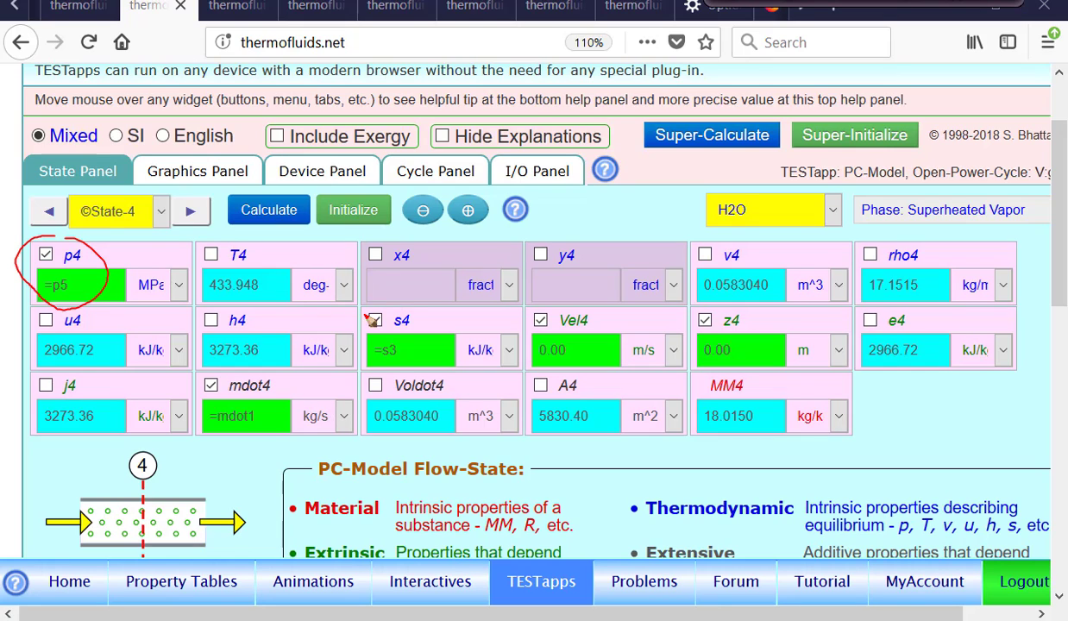
mouse_move(379, 302)
mouse_down()
mouse_move(378, 341)
mouse_move(407, 310)
mouse_up()
mouse_move(233, 376)
mouse_down()
mouse_move(204, 406)
mouse_move(226, 370)
mouse_up()
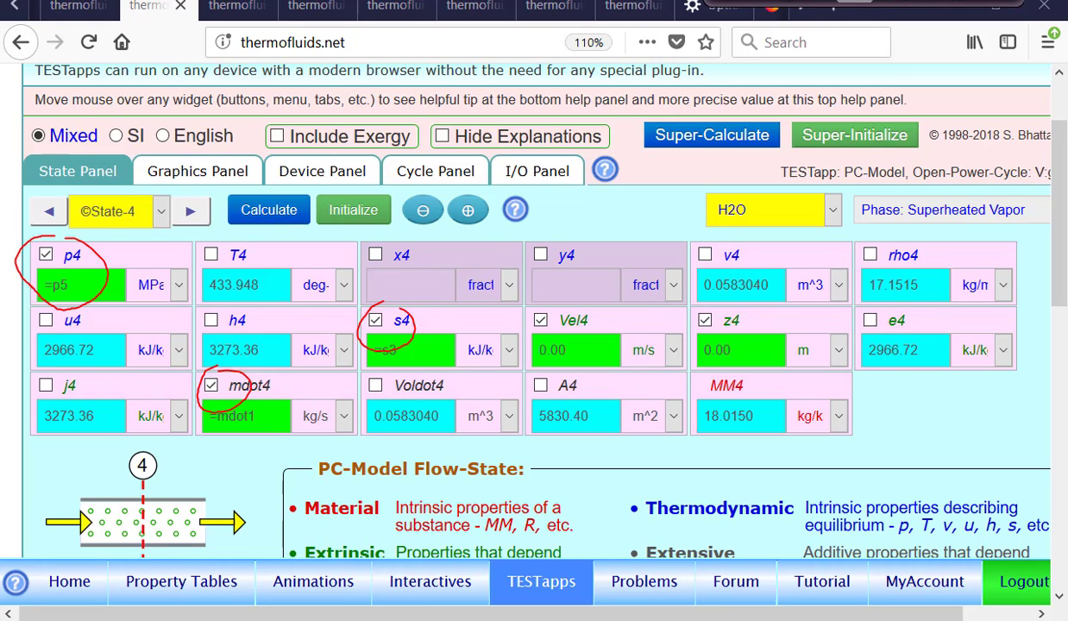
click(844, 1)
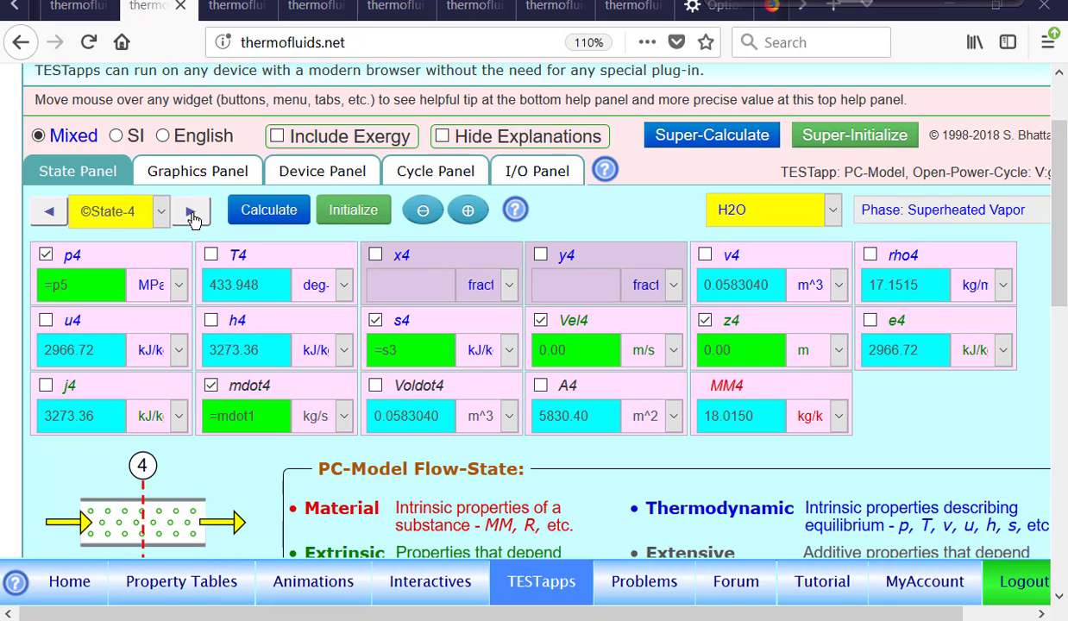
Advance to State-5 and examine how its entropy s5, temperature T5 and mass flow rate mdot5 are specified
click(188, 215)
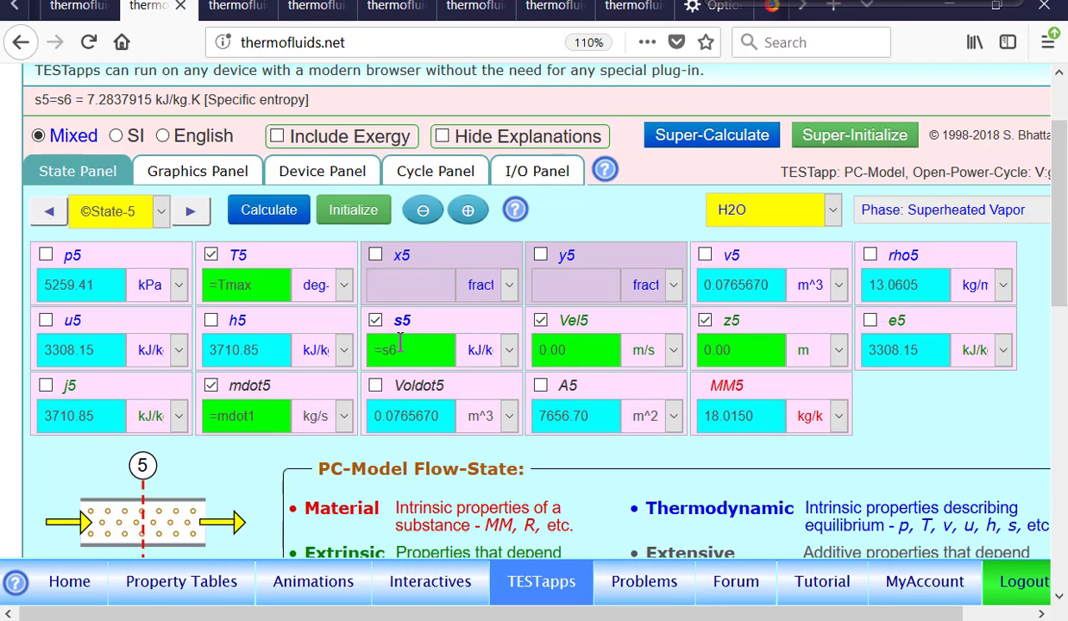
mouse_move(412, 300)
mouse_down()
mouse_move(350, 317)
mouse_move(434, 324)
mouse_move(392, 298)
mouse_up()
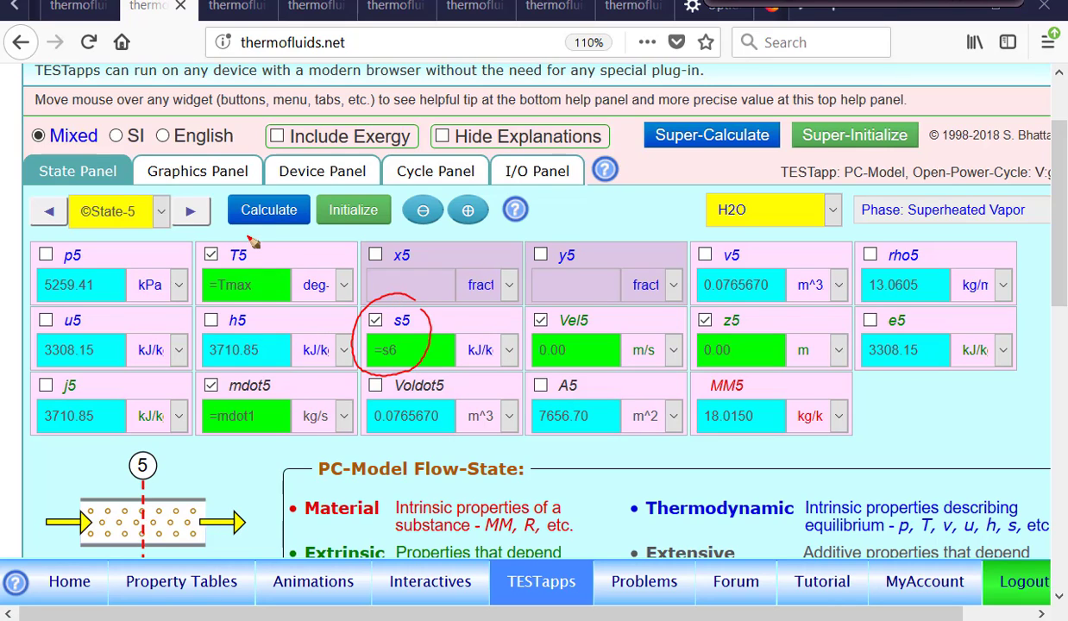
drag(241, 235, 218, 233)
drag(217, 374, 193, 371)
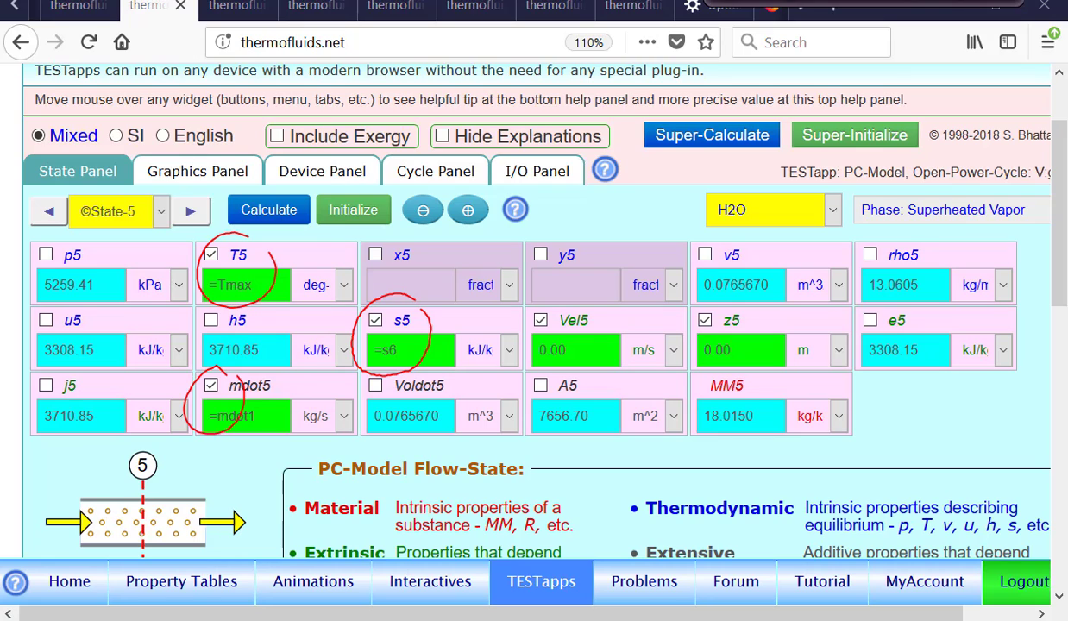
key(Escape)
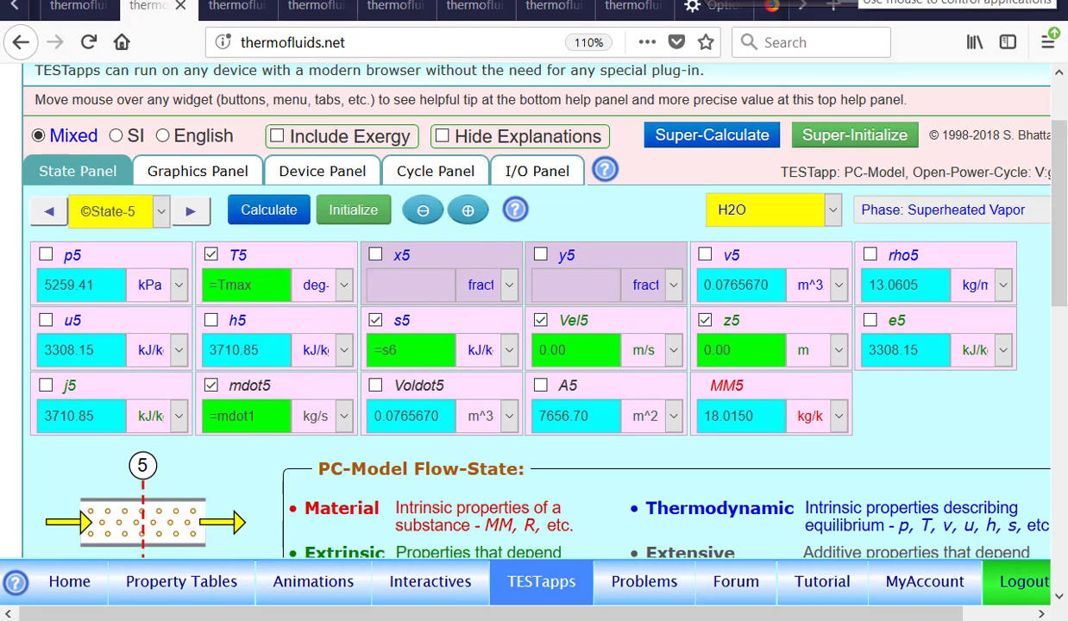
Advance to State-6 and examine how its quality x6, pressure p6 and mass flow rate mdot6 are specified
click(189, 212)
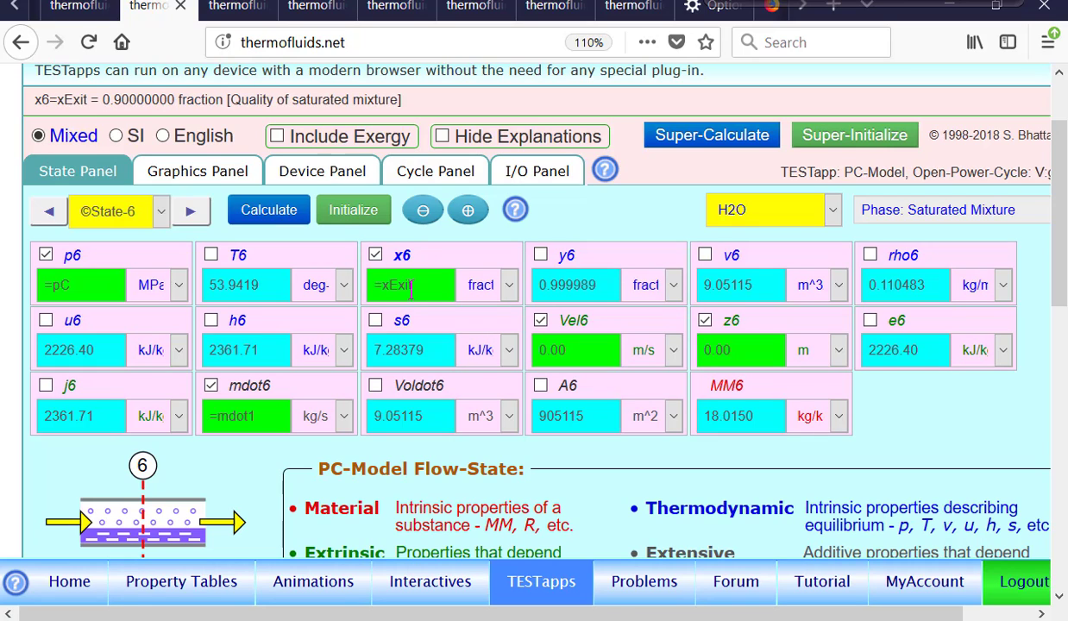
mouse_move(409, 248)
mouse_down()
mouse_move(395, 304)
mouse_move(380, 228)
mouse_up()
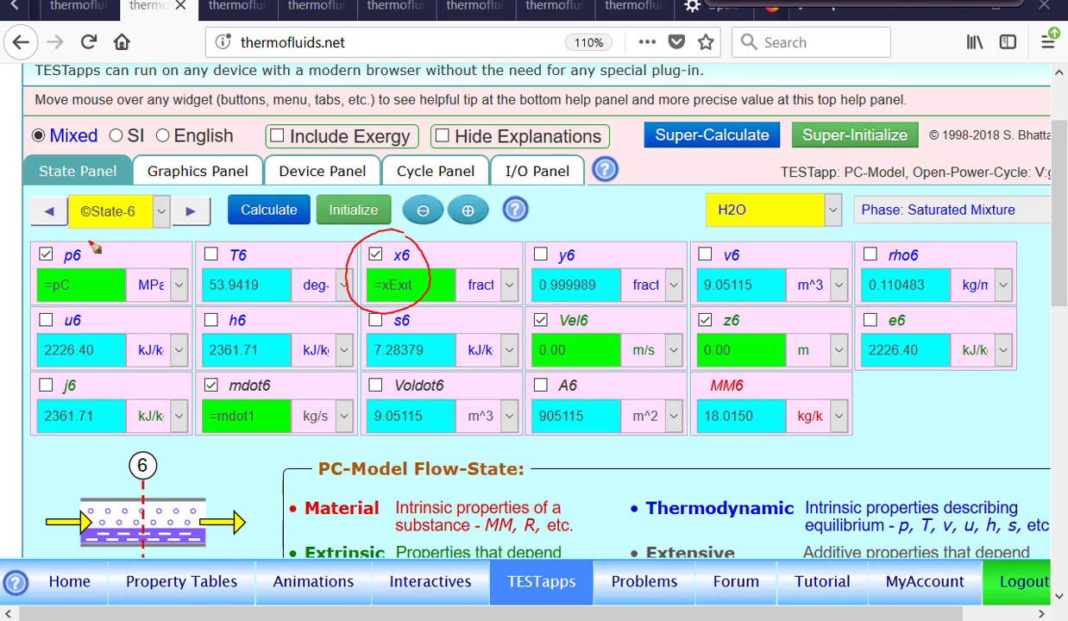
mouse_move(82, 236)
mouse_down()
mouse_move(31, 249)
mouse_move(110, 295)
mouse_move(63, 241)
mouse_up()
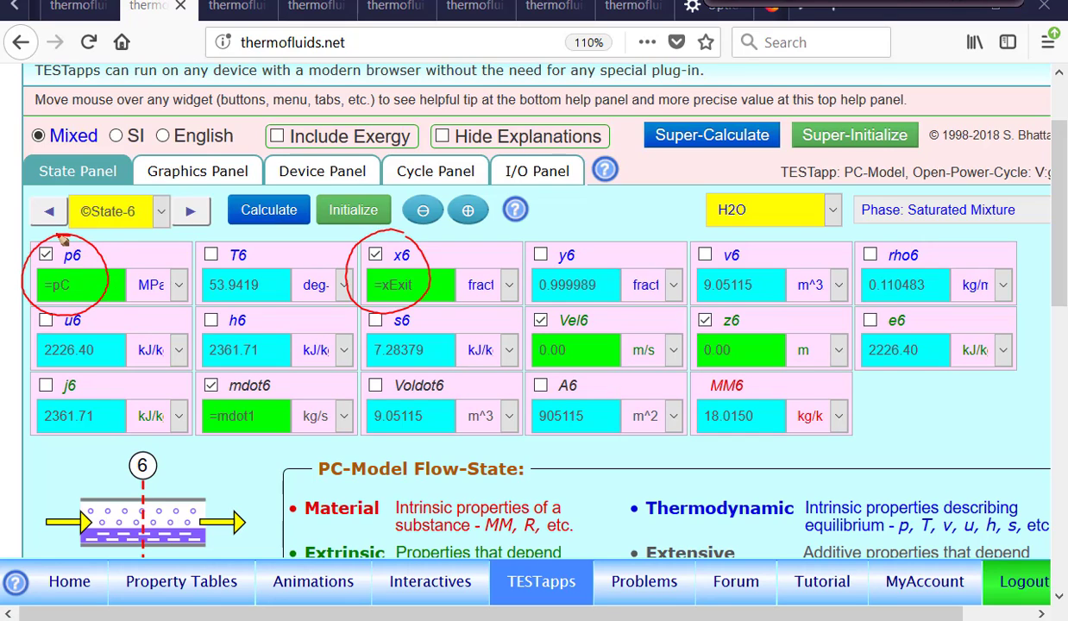
drag(214, 361, 229, 366)
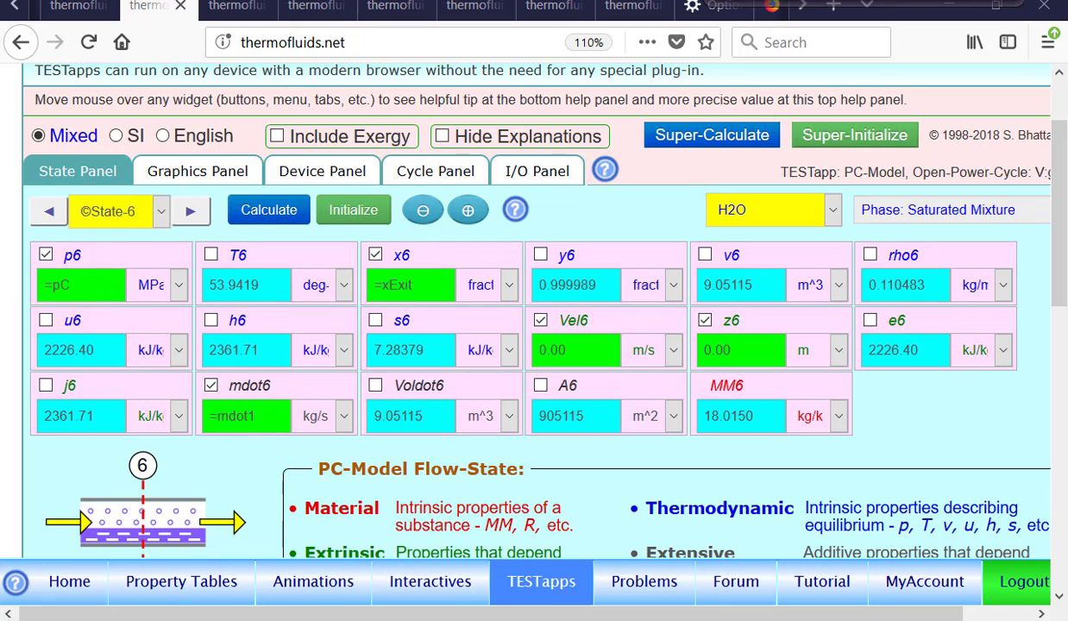
Show the T-s plot of the calculated states and draw the constant-pressure curves through State-1 and State-2
click(198, 171)
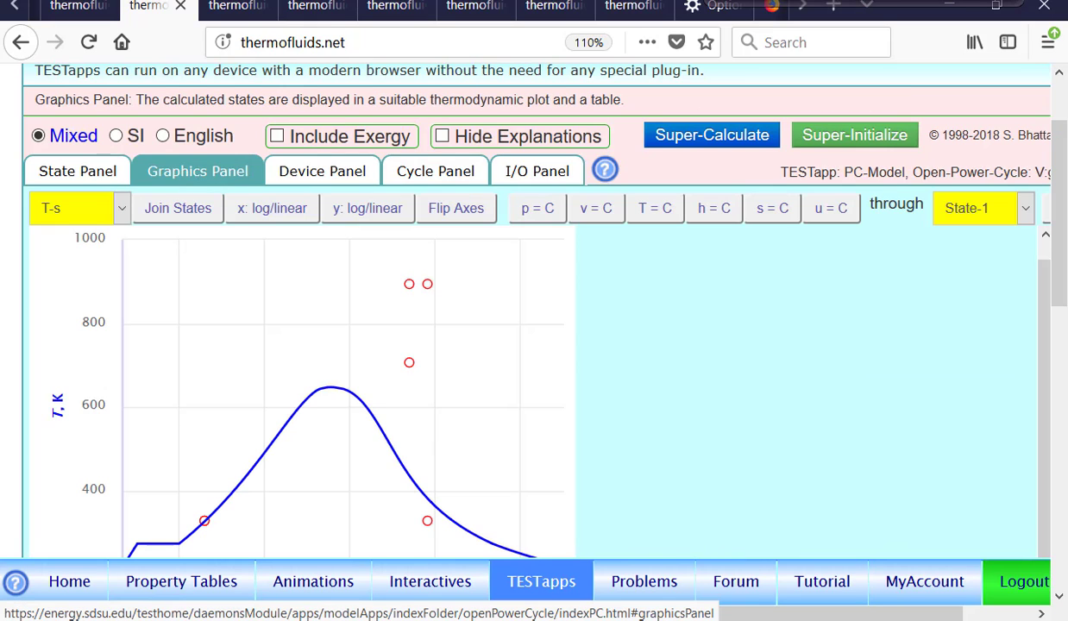
click(960, 207)
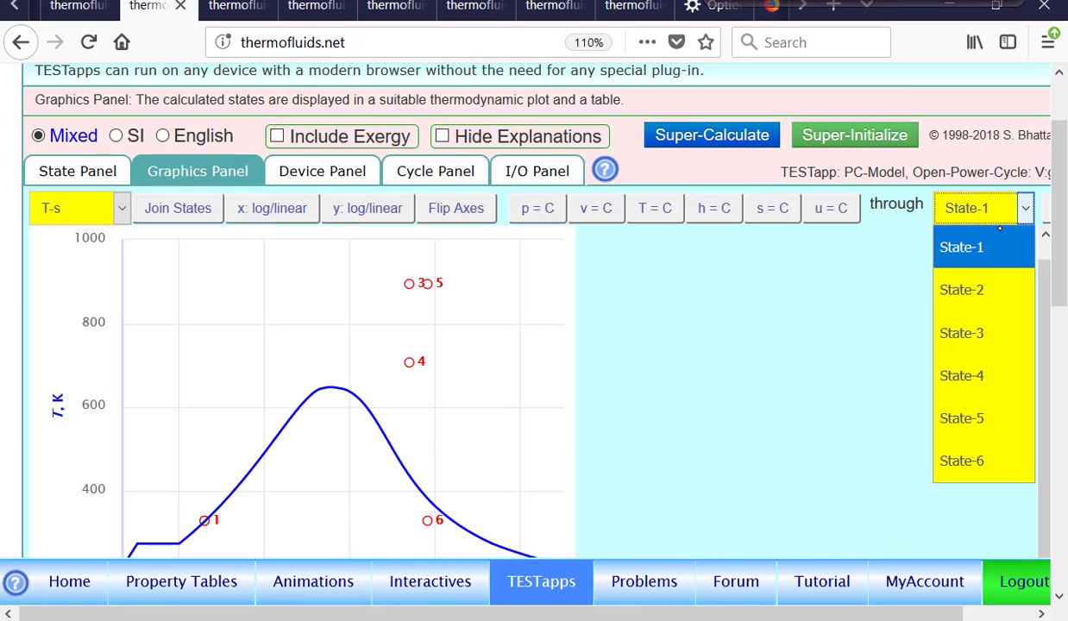
click(524, 222)
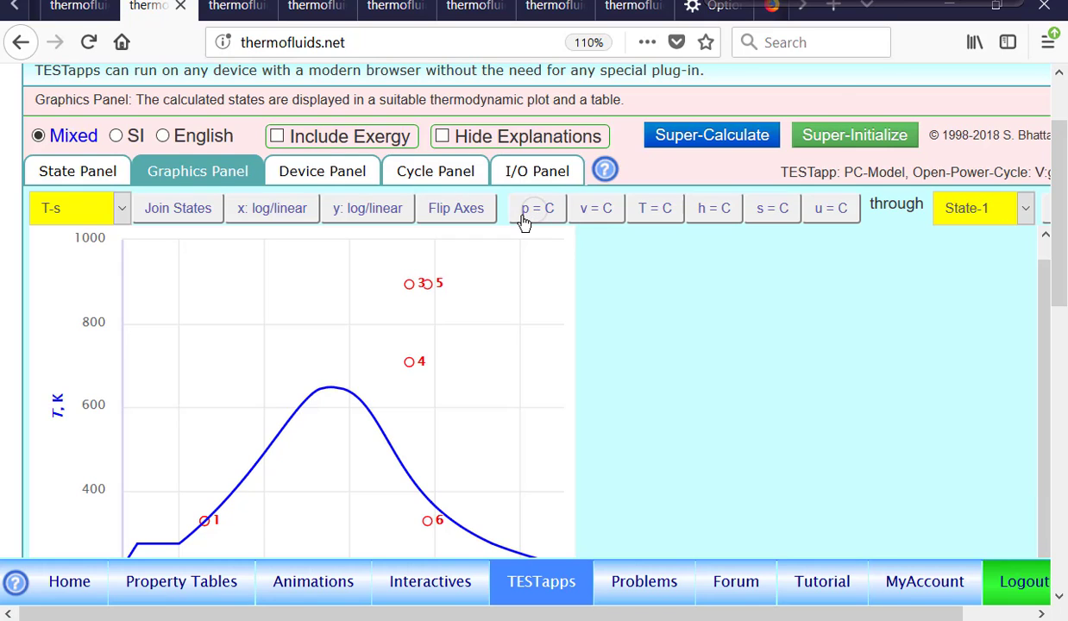
click(984, 207)
click(984, 293)
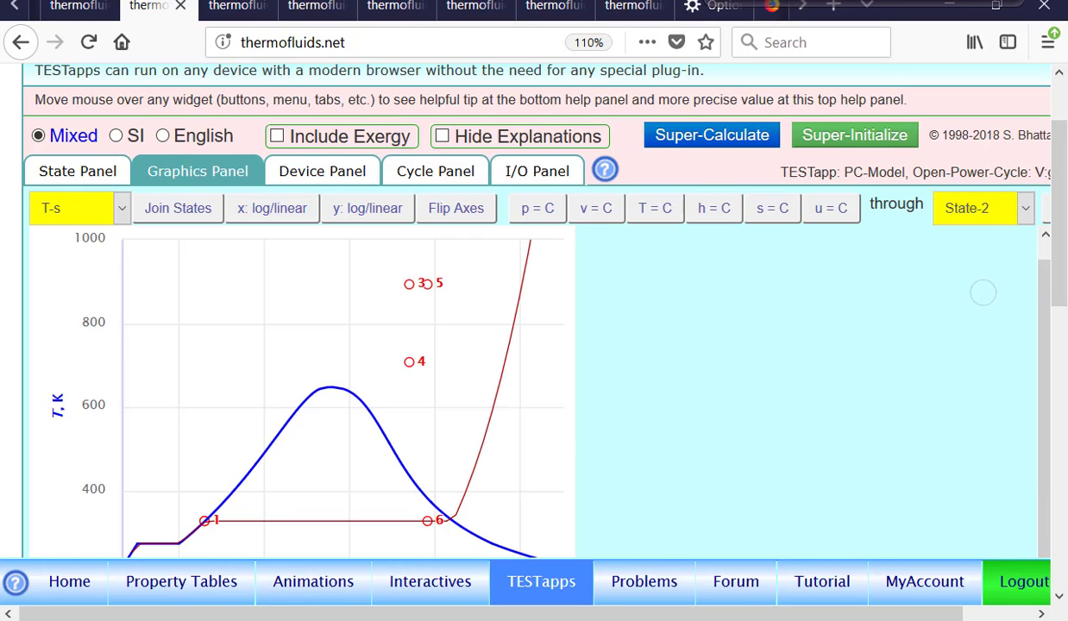
click(540, 208)
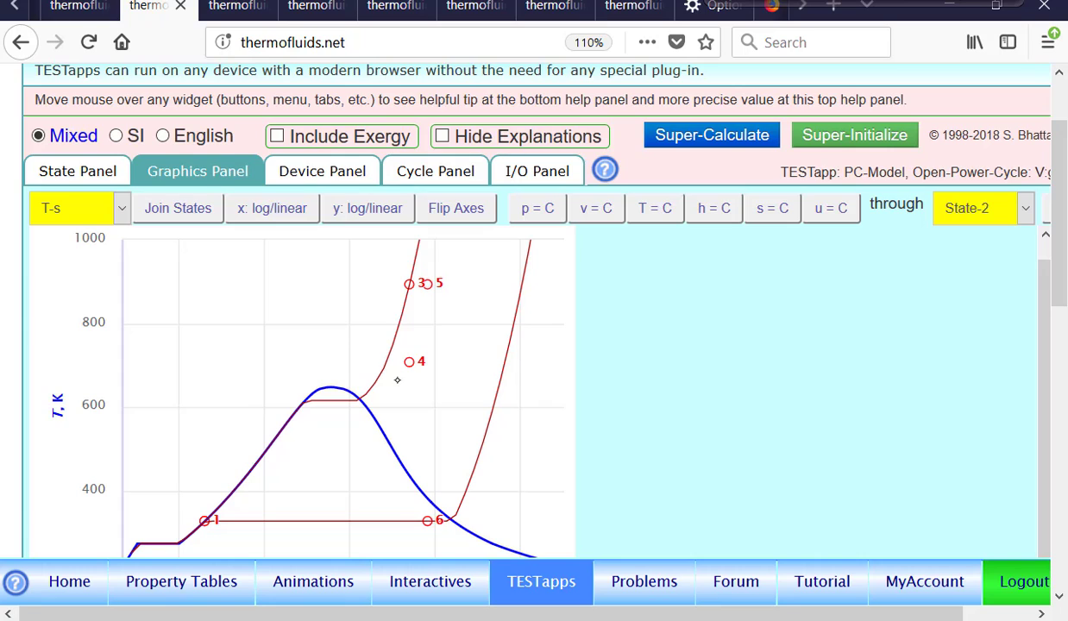
Add the constant-pressure curve through State-4 to the T-s plot, and check the calculated pressure p5 of State-5
click(968, 207)
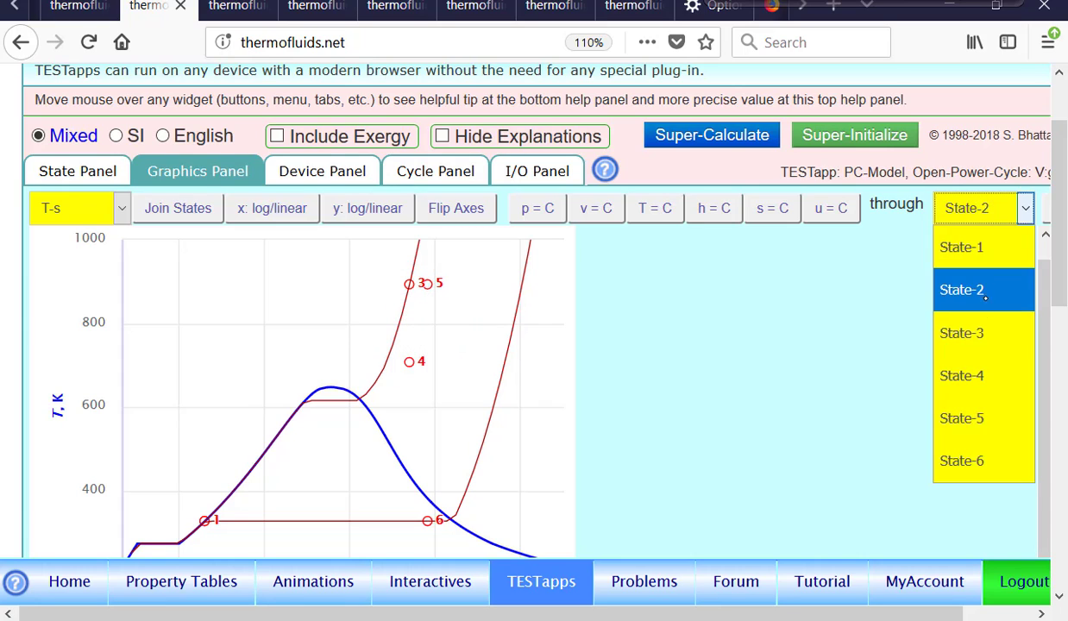
click(986, 377)
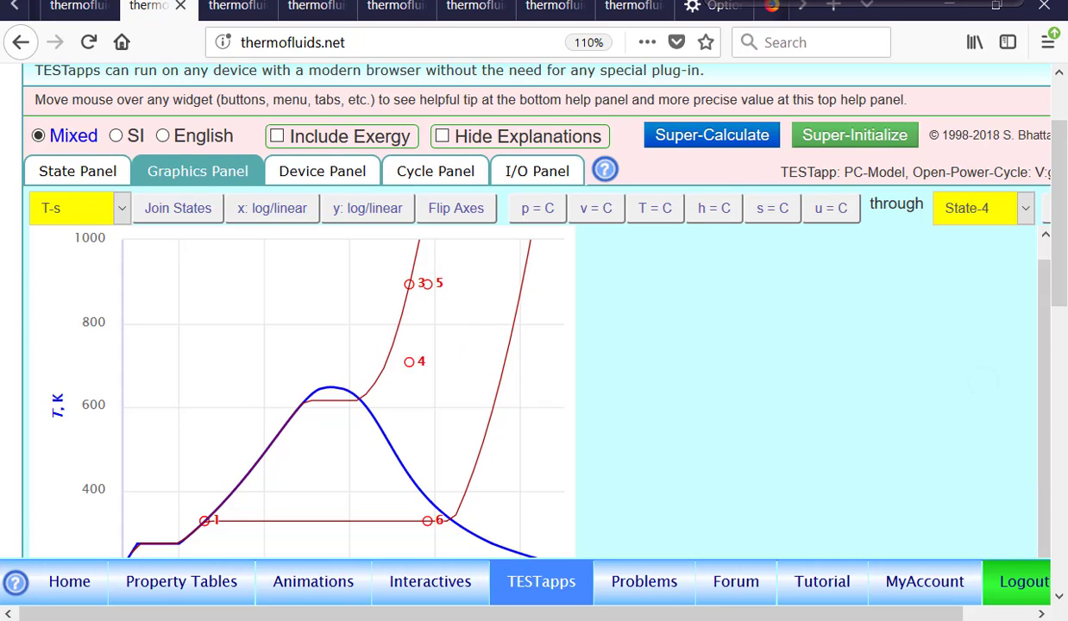
click(542, 214)
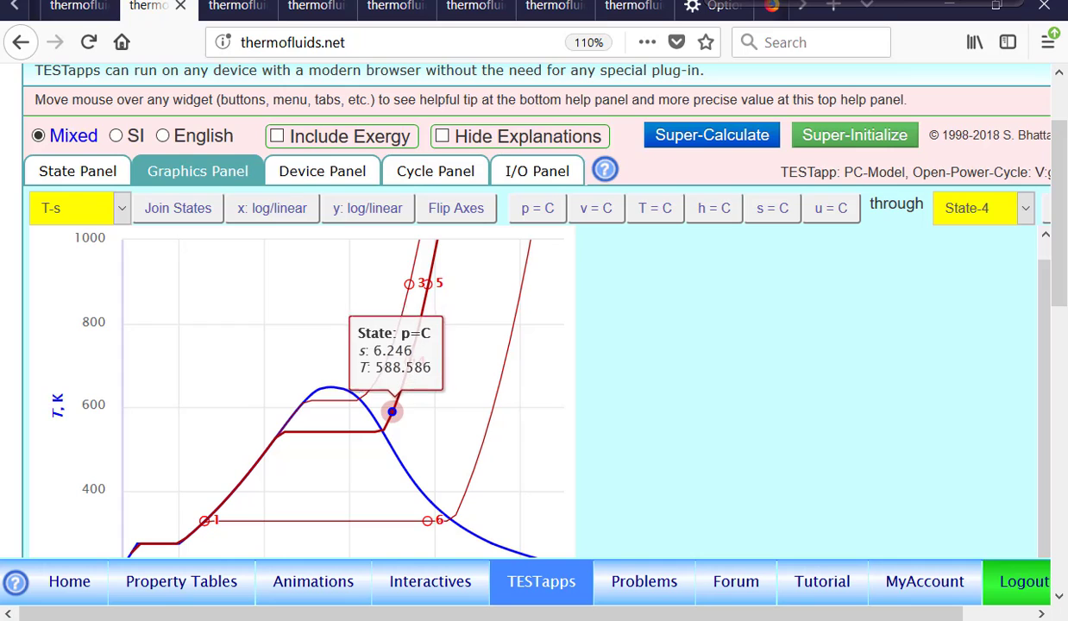
click(91, 173)
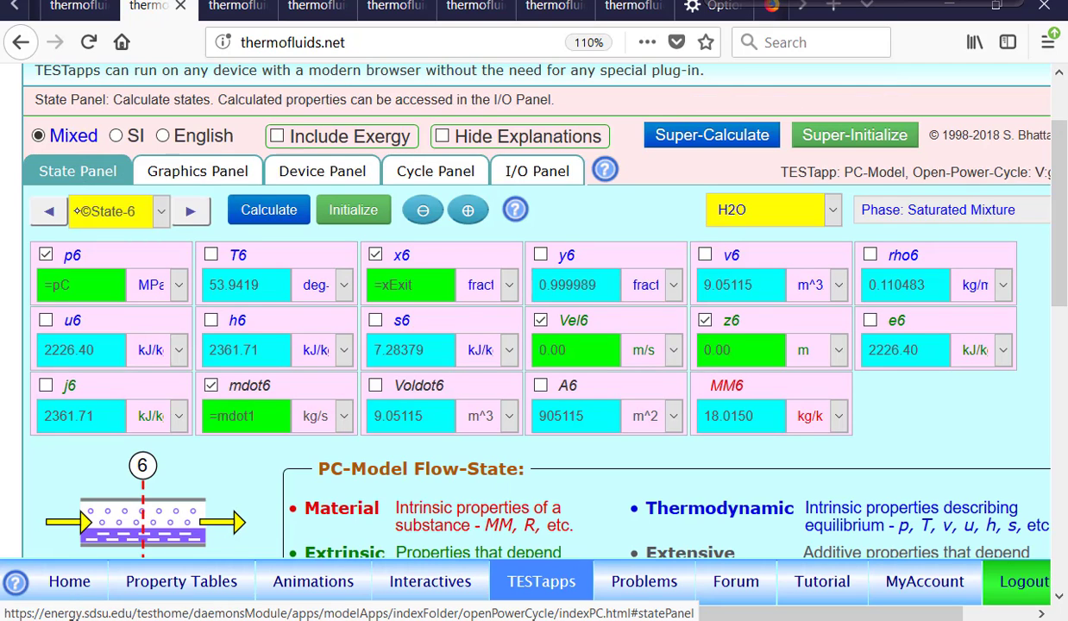
click(38, 217)
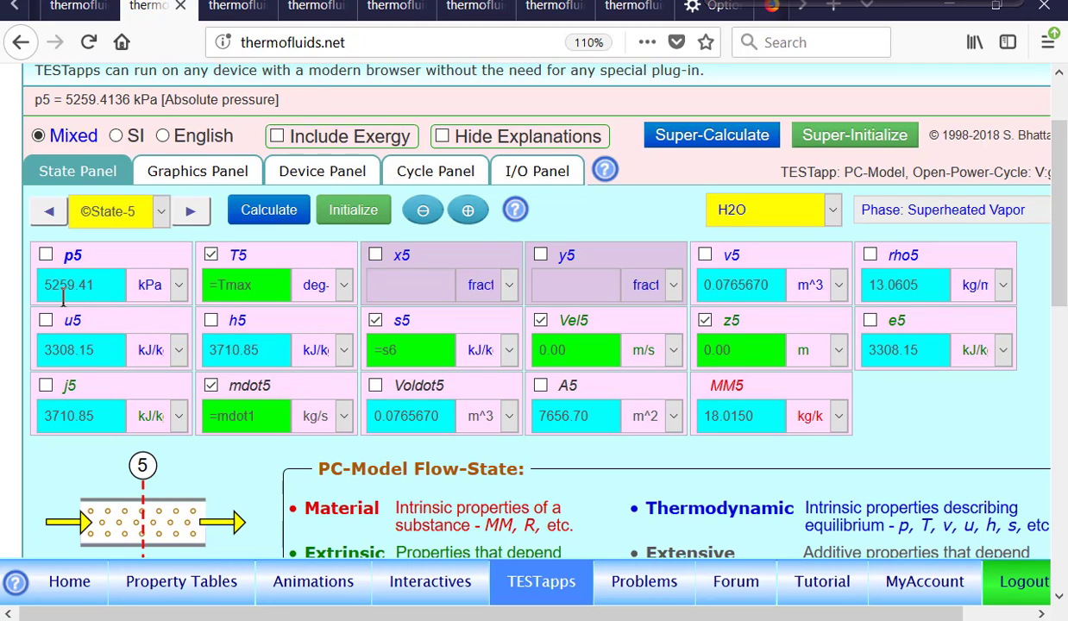
Open the device analysis and examine Device-1, and the external work WdotExt2 and heat rate Qdot2 of Device-2
click(319, 172)
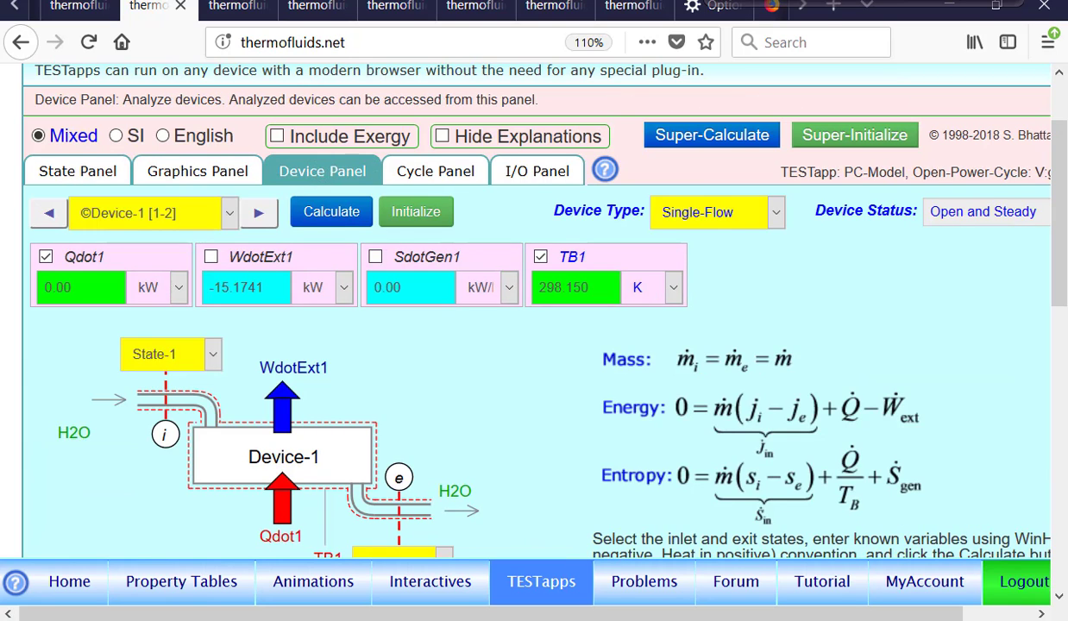
scroll(535, 302, down, 2)
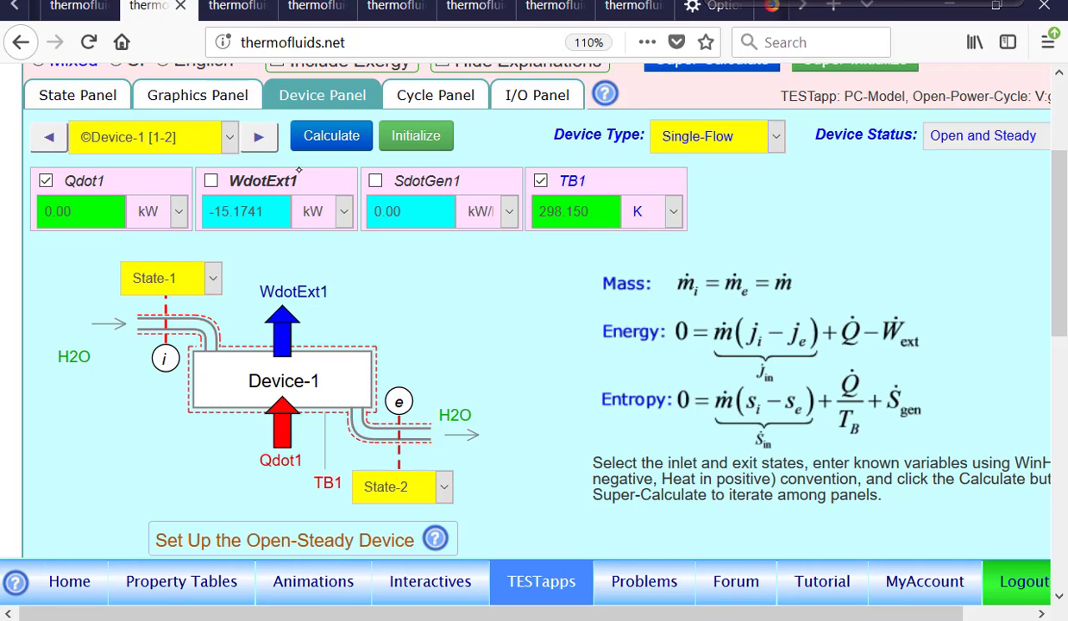
click(258, 138)
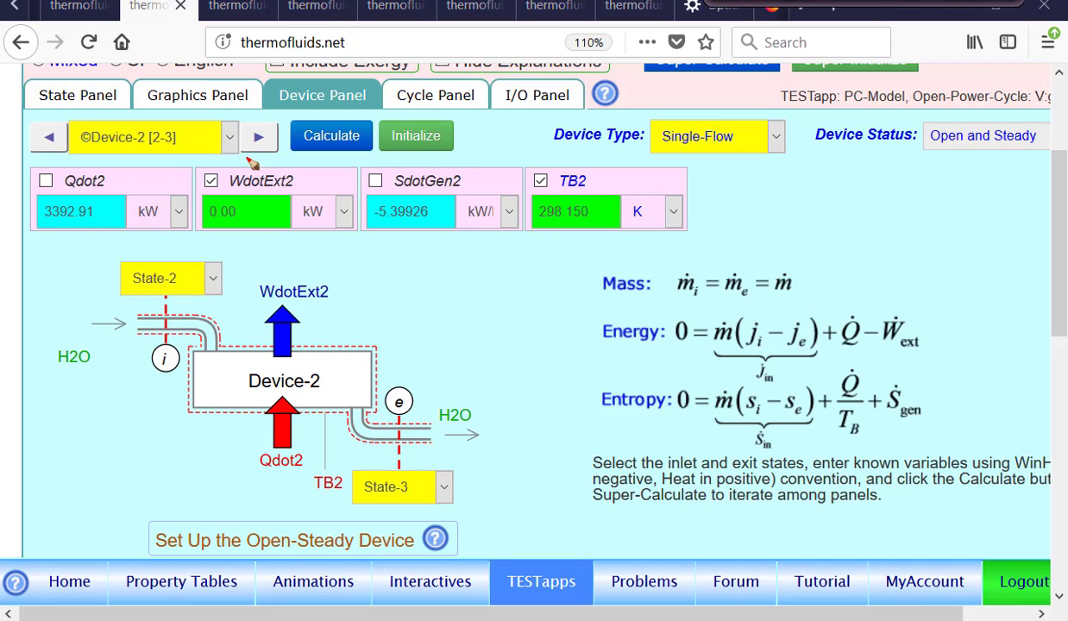
drag(245, 160, 259, 171)
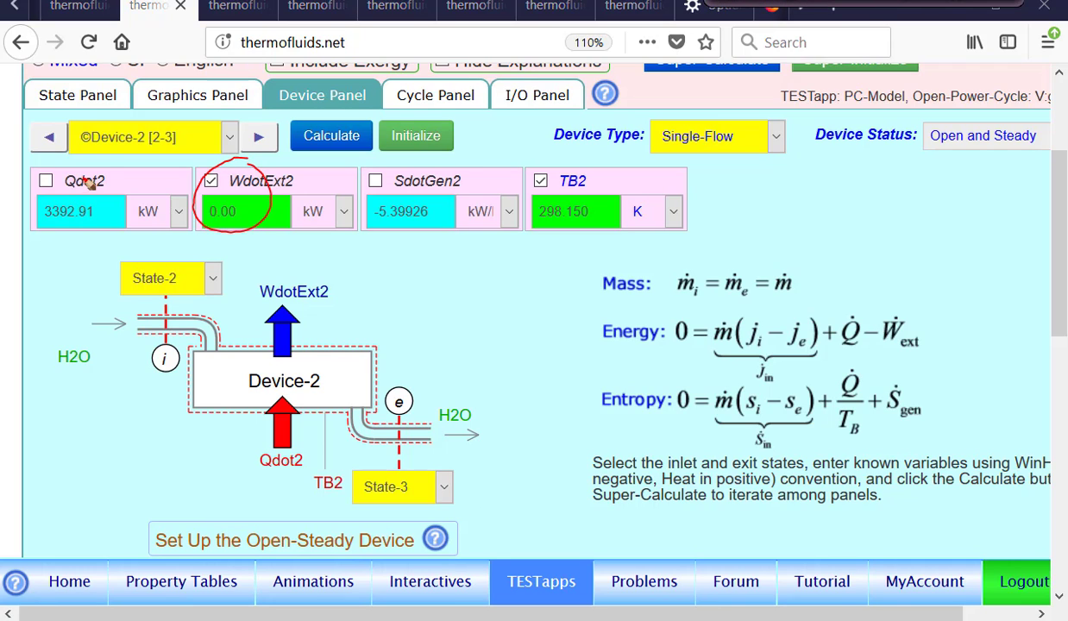
mouse_move(106, 157)
mouse_down()
mouse_move(36, 217)
mouse_move(112, 176)
mouse_up()
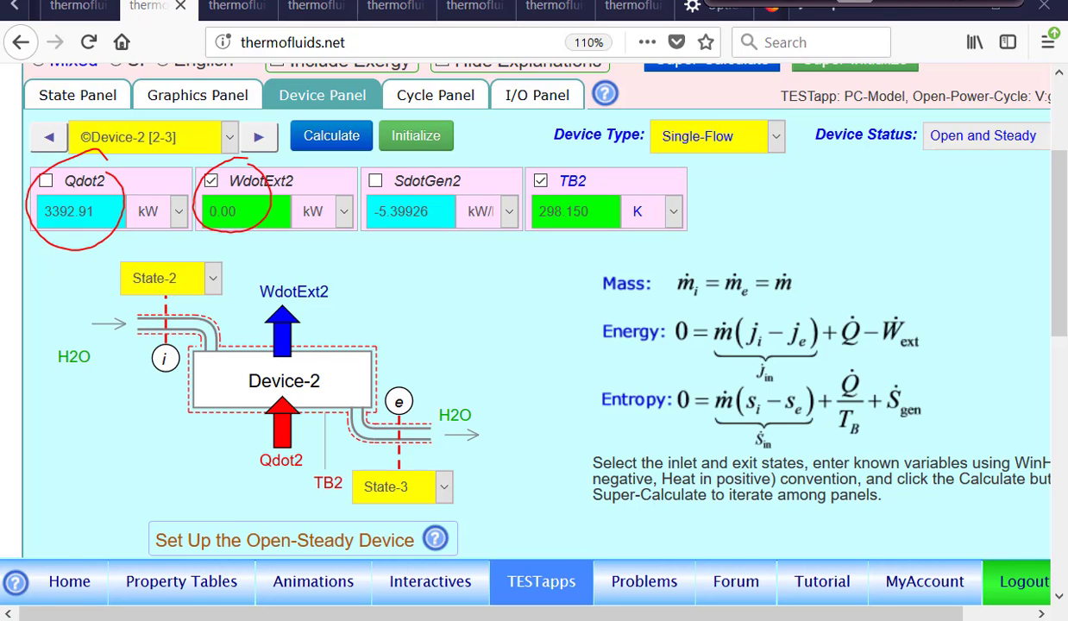
key(Escape)
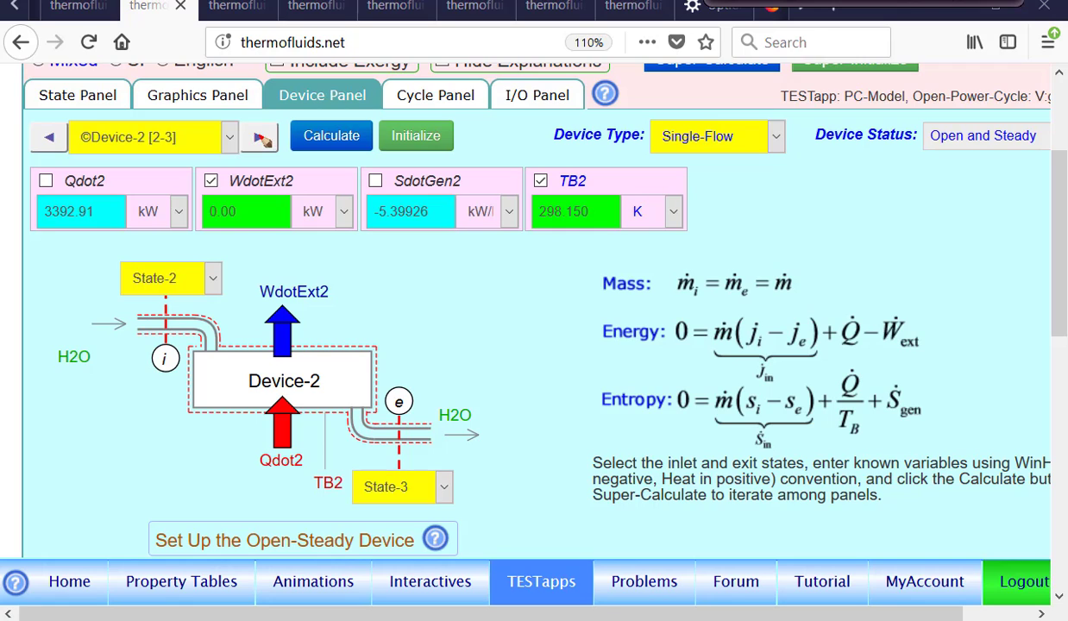
Step through Device-3 to Device-6 and examine the heat and external work rates of each, highlighting Qdot4
click(257, 139)
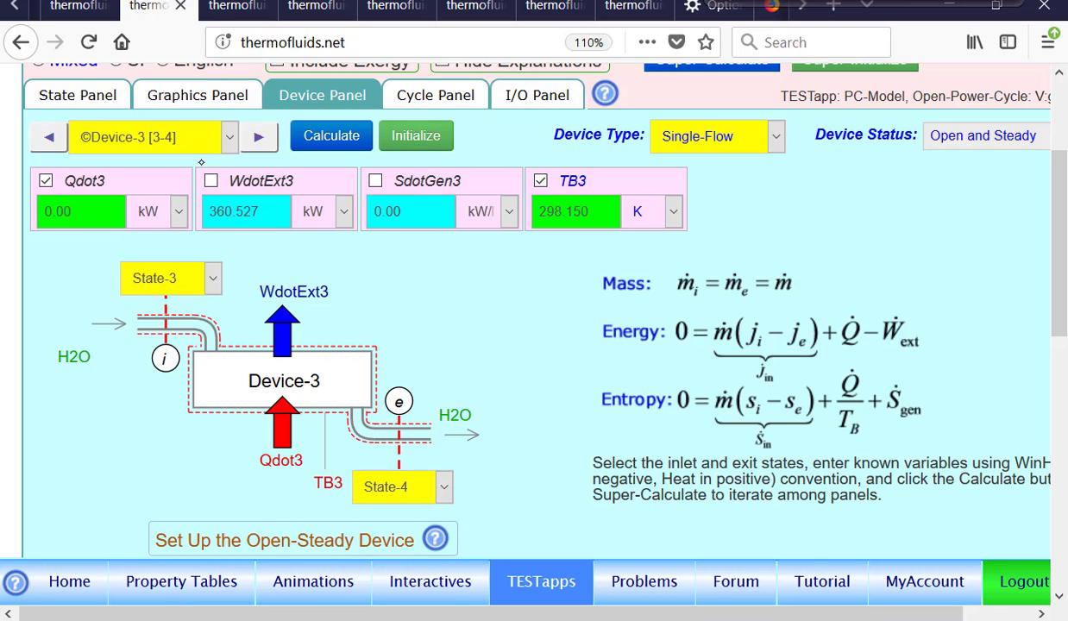
click(255, 140)
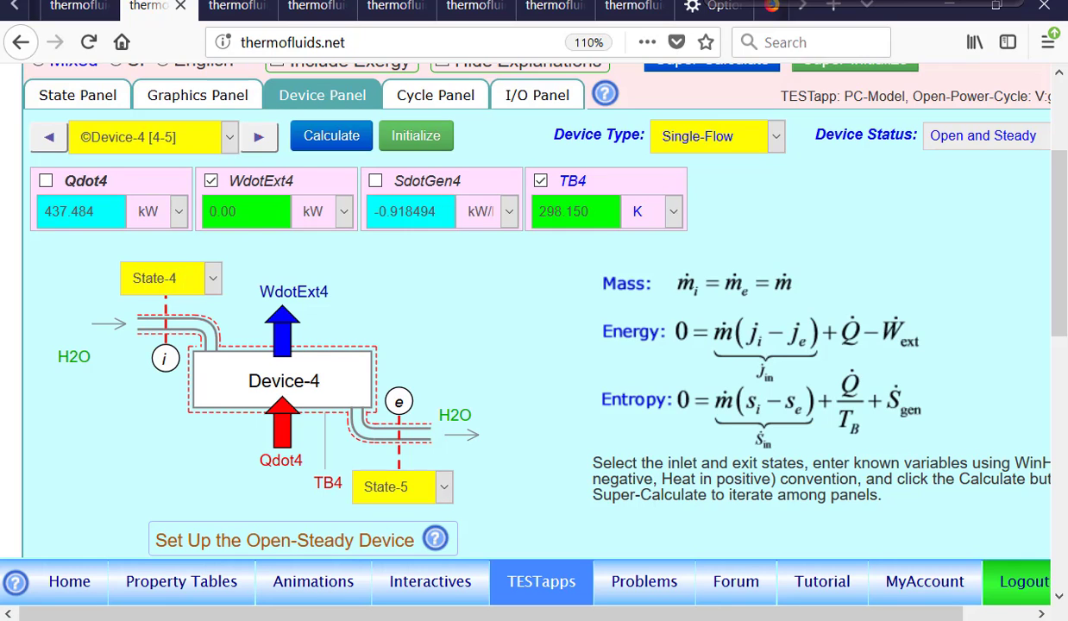
mouse_move(89, 166)
mouse_down()
mouse_move(108, 250)
mouse_move(71, 163)
mouse_up()
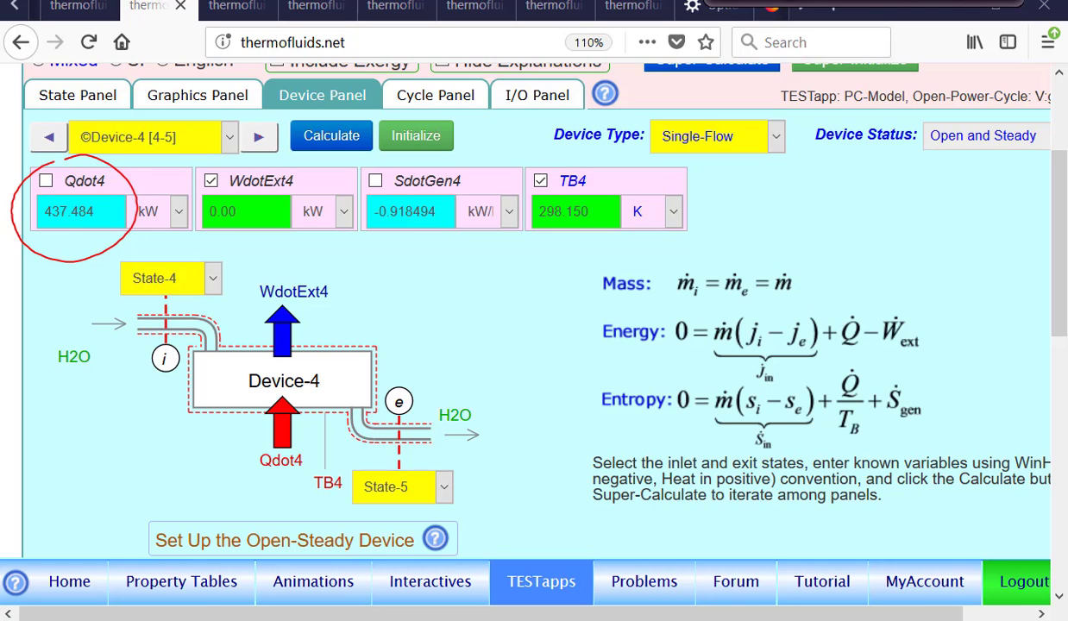
key(Escape)
click(260, 138)
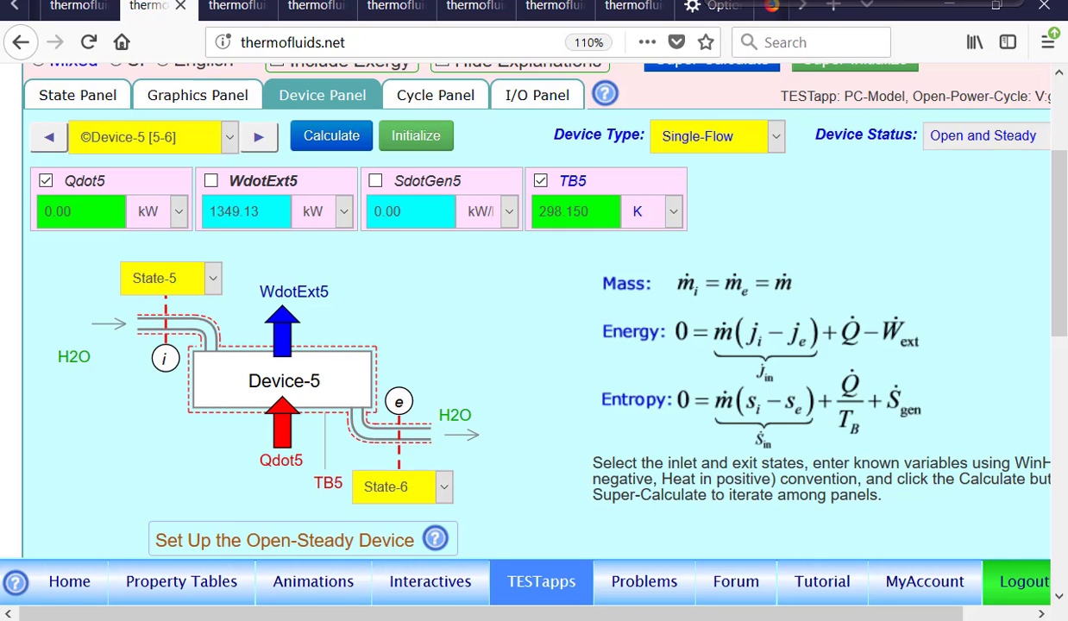
click(271, 142)
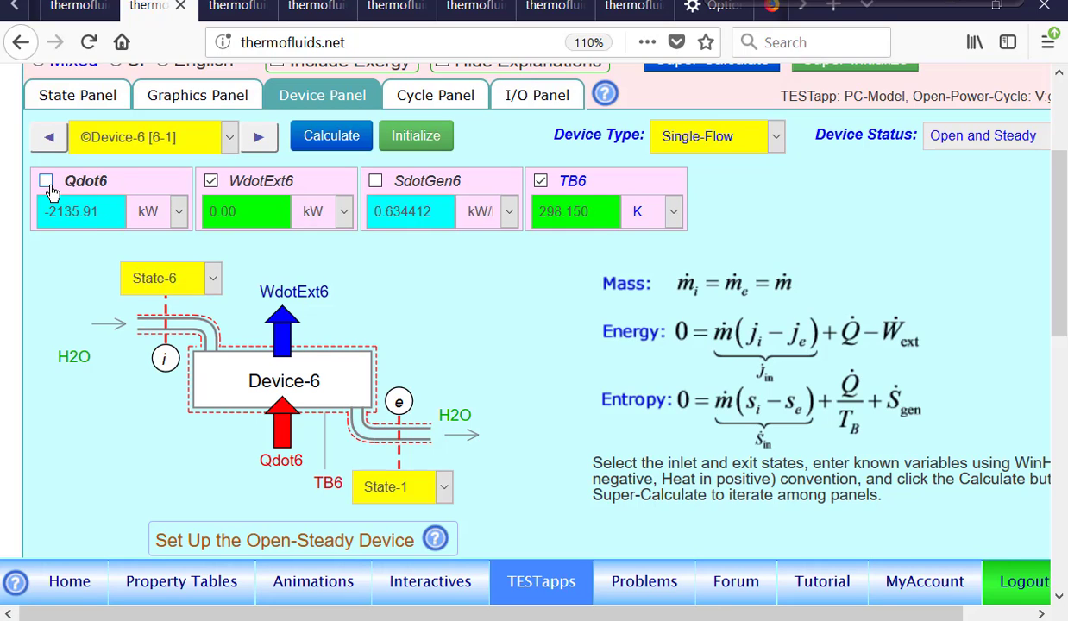
Show the cycle results and examine thermal efficiency etaTh1, net work WdotNet1 and net heat QdotNet1
click(439, 94)
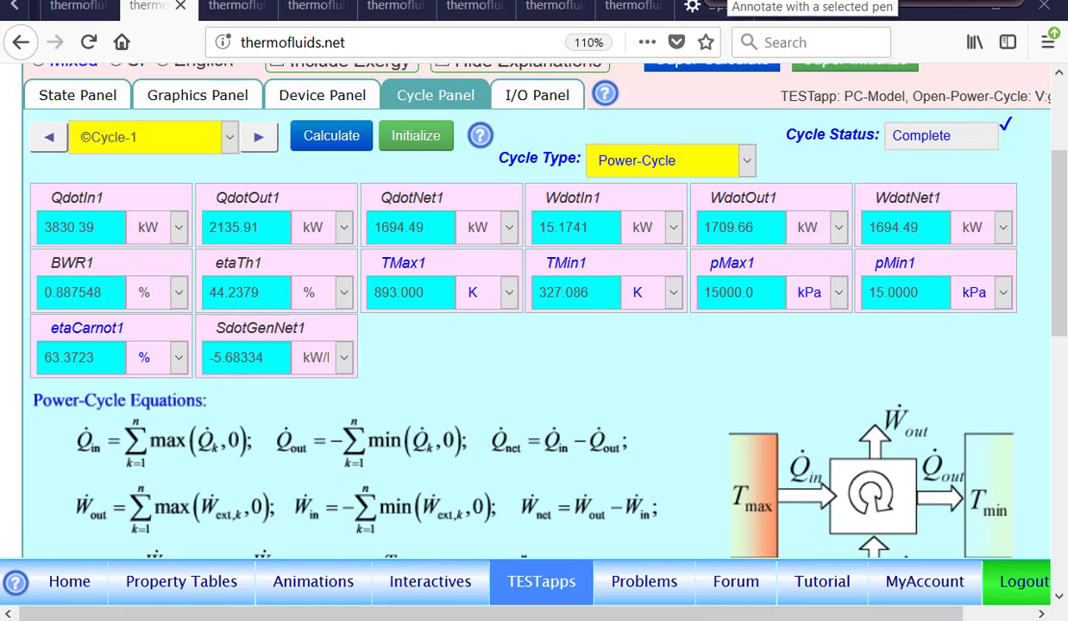
mouse_move(220, 247)
mouse_down()
mouse_move(200, 259)
mouse_move(229, 240)
mouse_up()
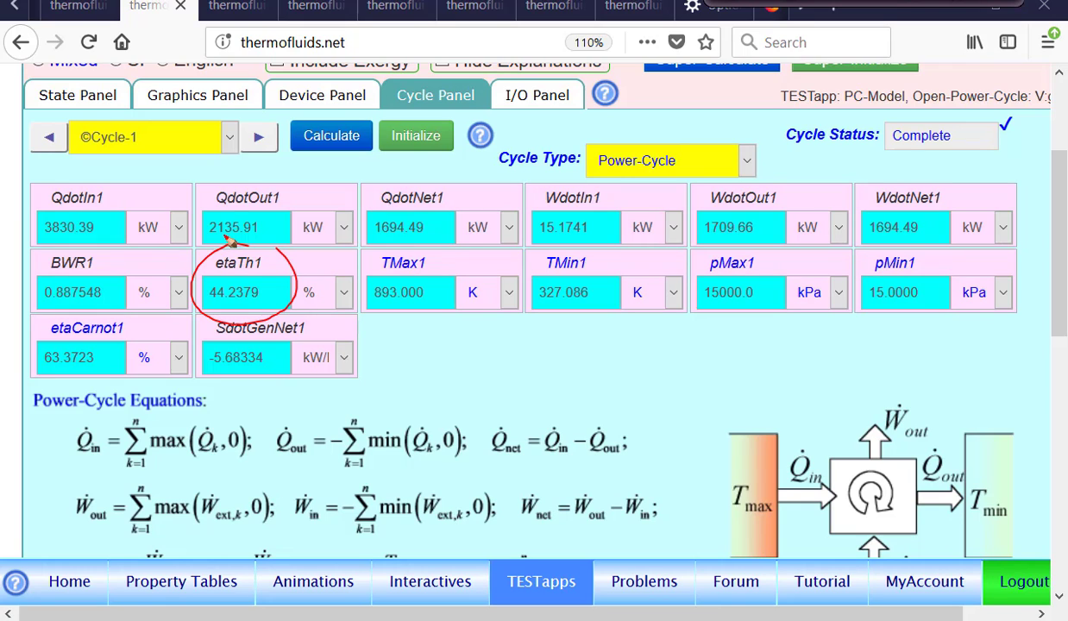
mouse_move(908, 190)
mouse_down()
mouse_move(852, 243)
mouse_move(898, 173)
mouse_move(918, 183)
mouse_up()
drag(387, 185, 423, 198)
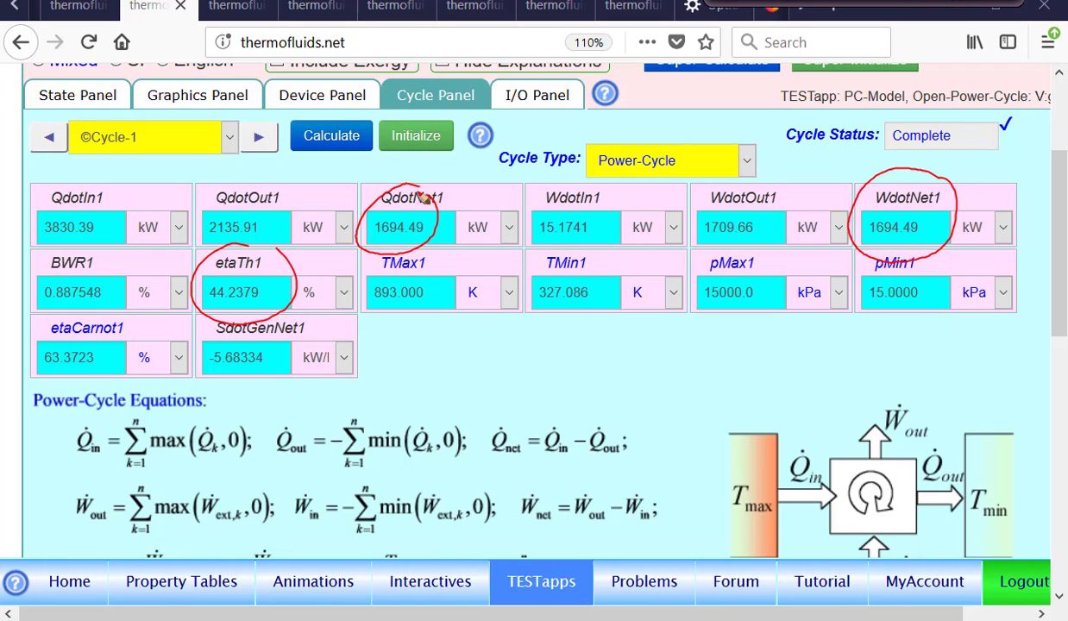
key(Escape)
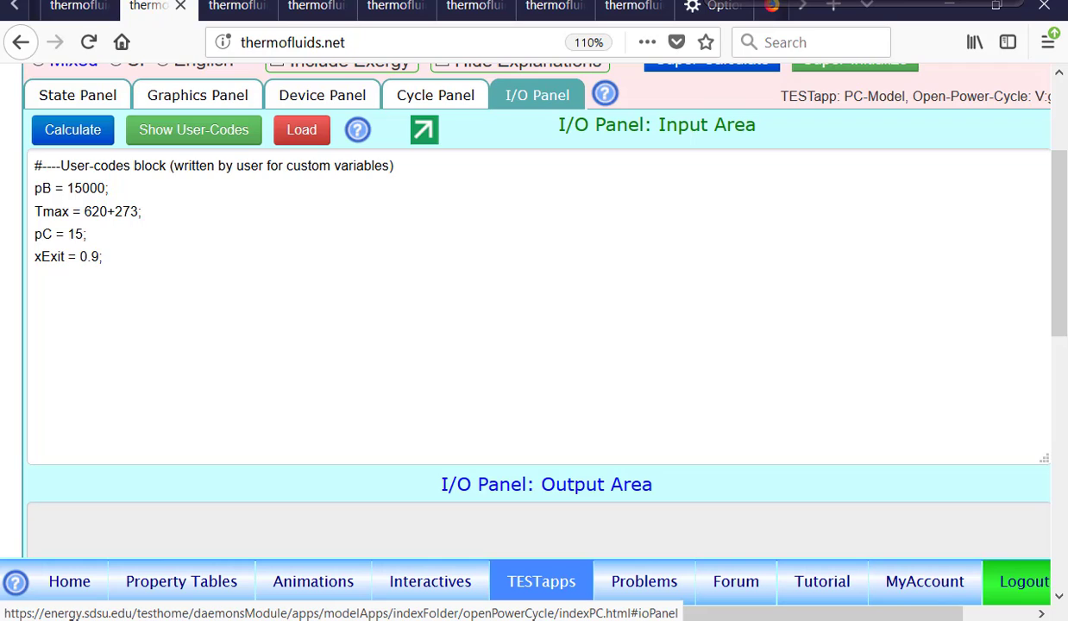
Set the custom variable xExit to 1. in the user codes, evaluate them and Super-Calculate the whole analysis
click(99, 256)
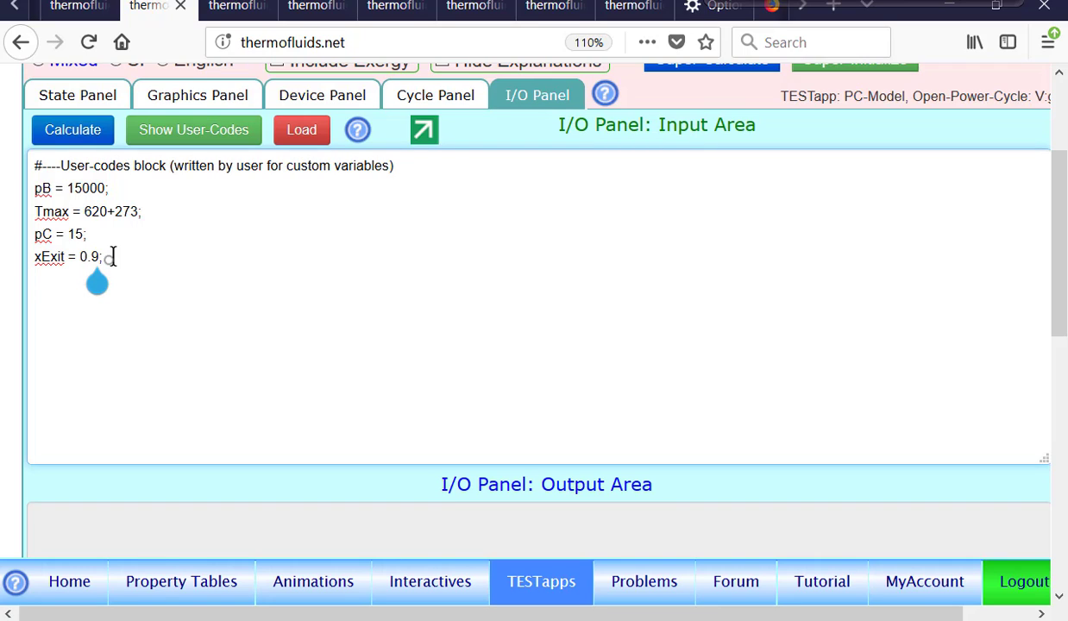
key(BackSpace)
key(BackSpace)
key(BackSpace)
text(1.)
click(75, 129)
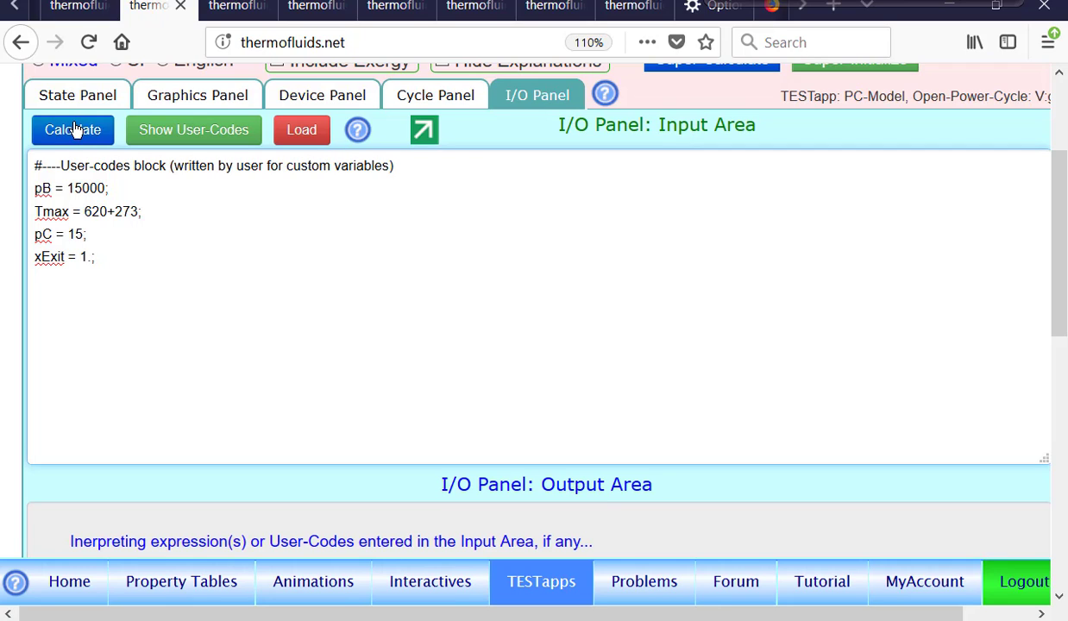
scroll(523, 327, up, 3)
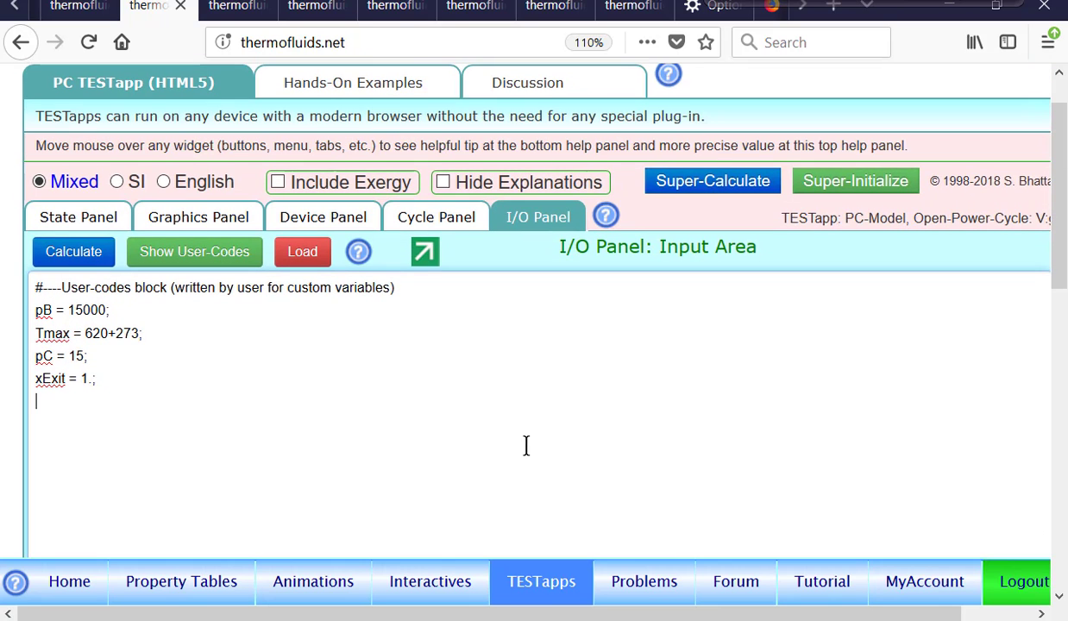
click(716, 181)
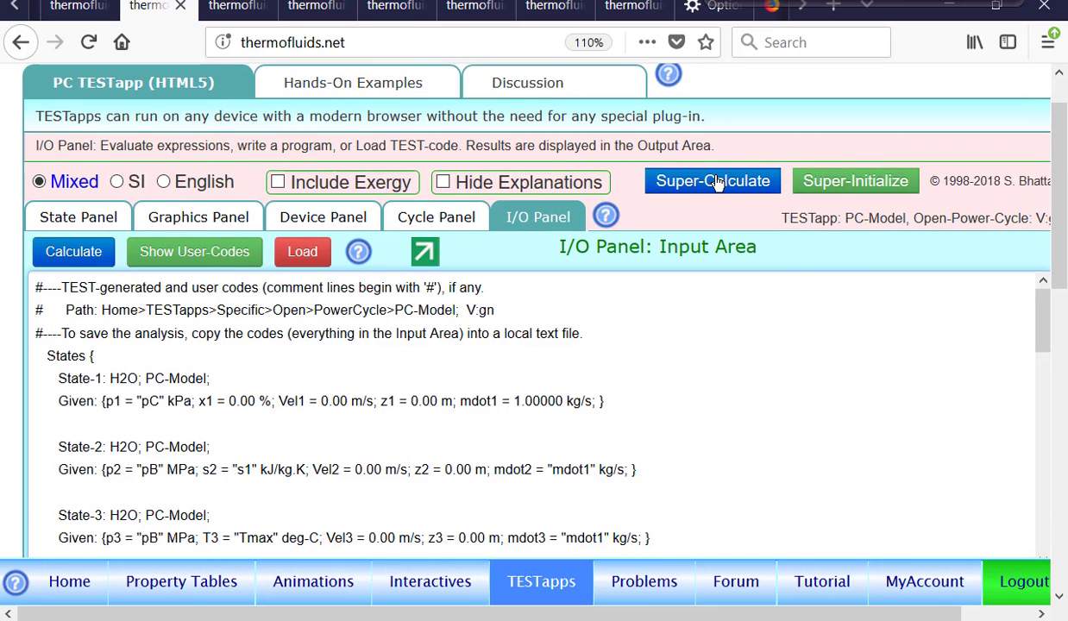
Inspect State-6 on the updated T-s plot, and show the recalculated cycle results
click(216, 216)
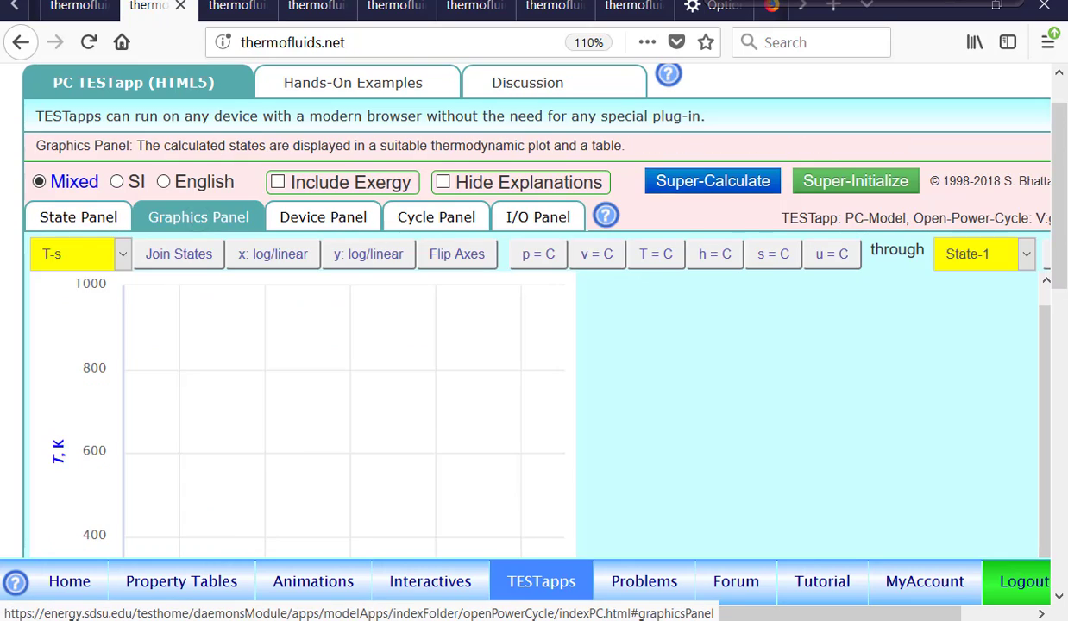
scroll(302, 415, down, 2)
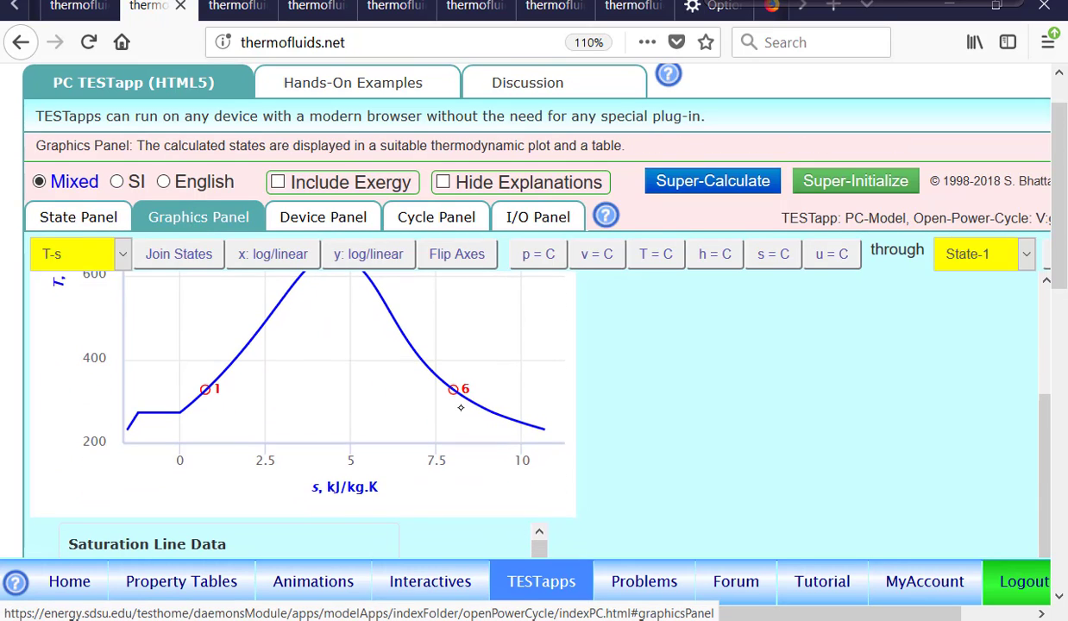
mouse_move(455, 390)
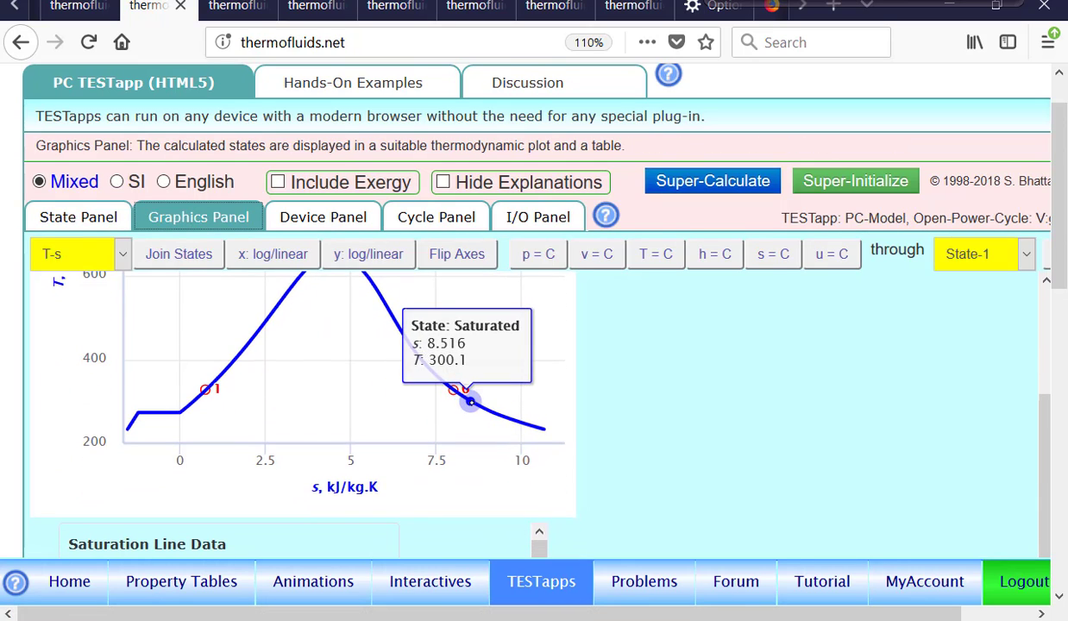
click(432, 217)
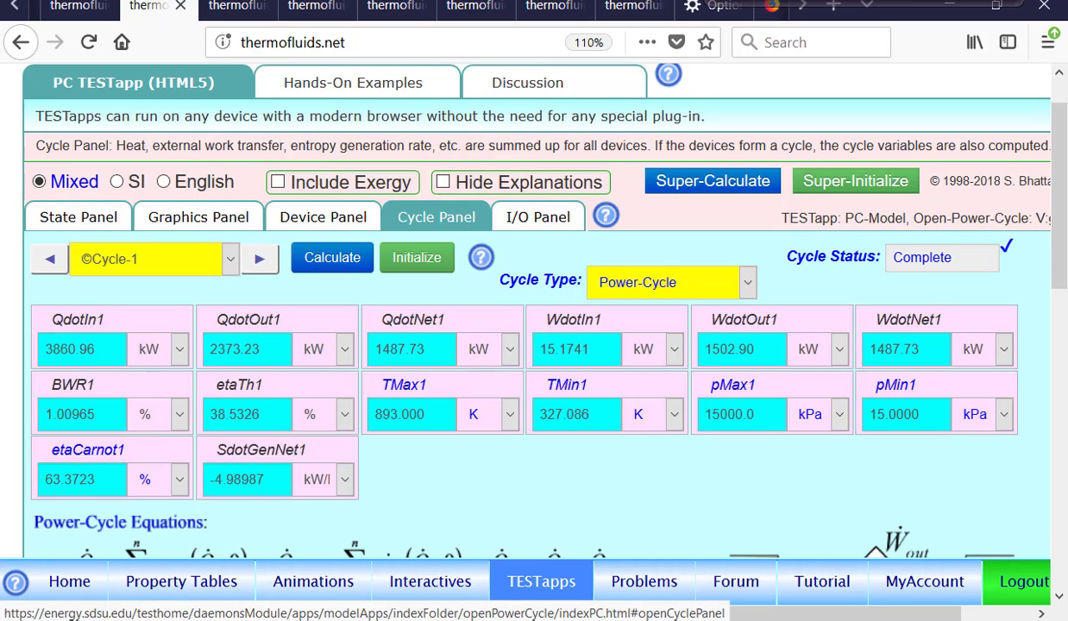